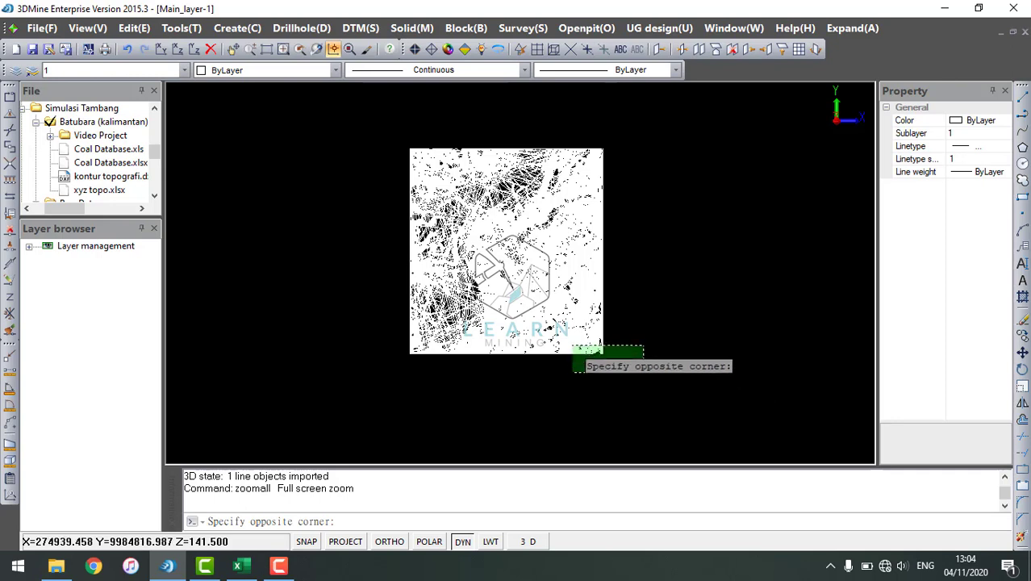
{"action": "mouse_move", "coordinate": [564, 337]}
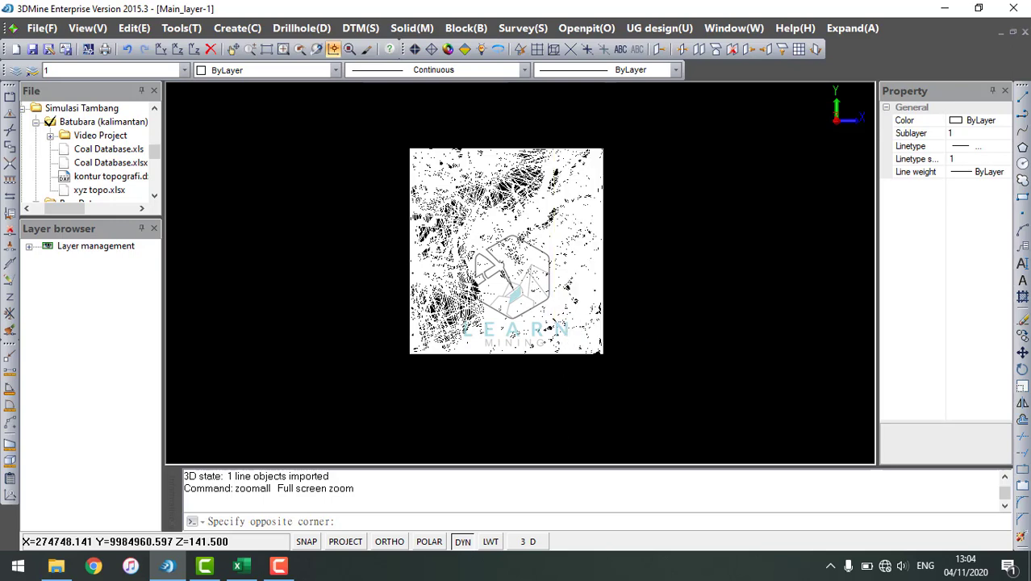
{"action": "left_click", "coordinate": [564, 337]}
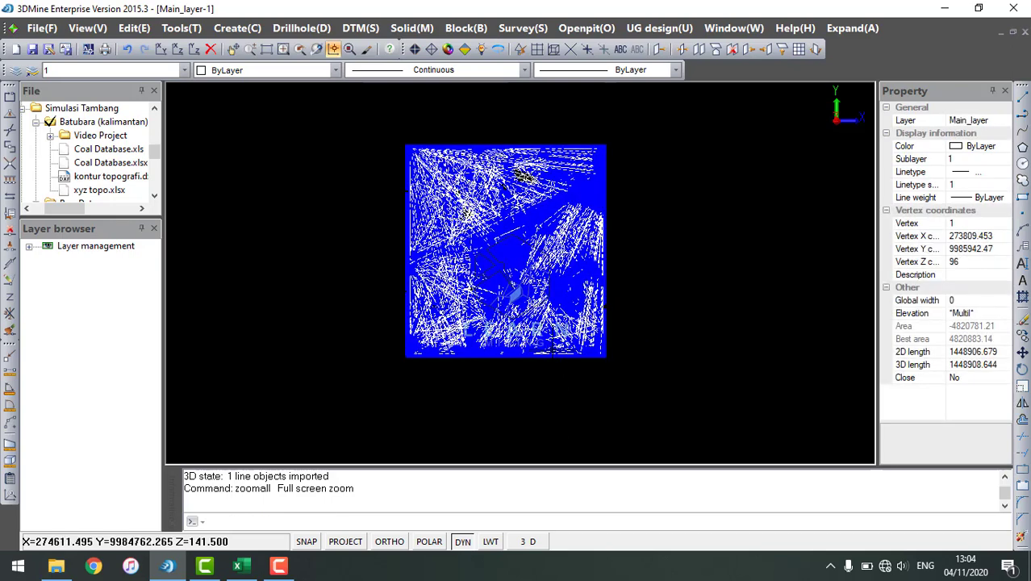
{"action": "key", "text": "Escape"}
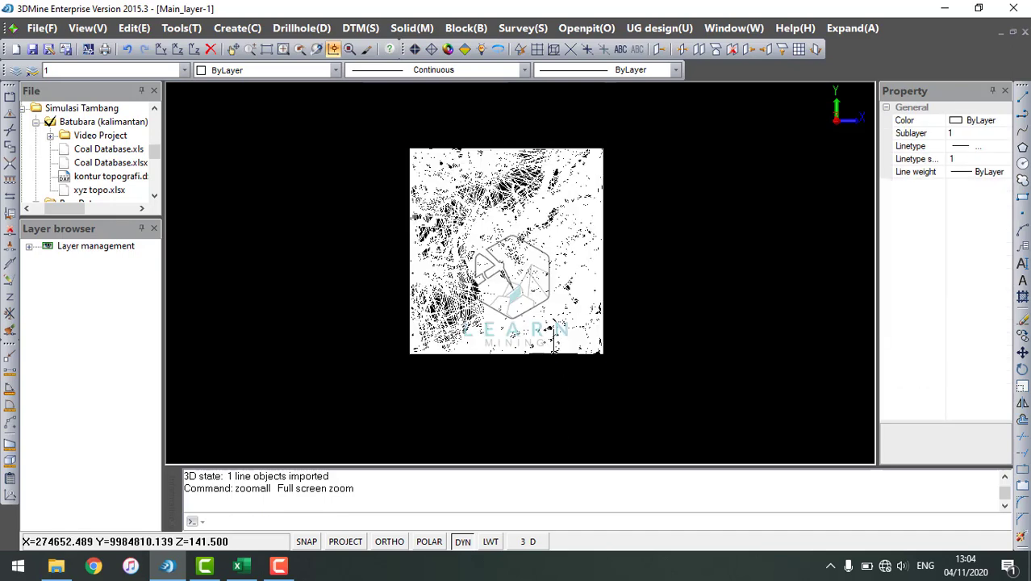
{"action": "mouse_move", "coordinate": [536, 332]}
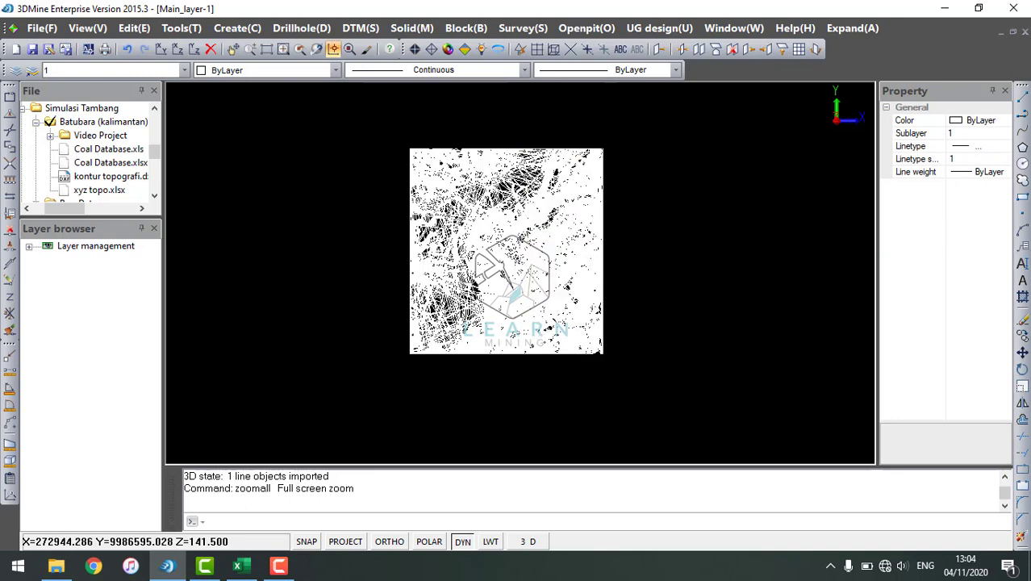
{"action": "left_click", "coordinate": [352, 114]}
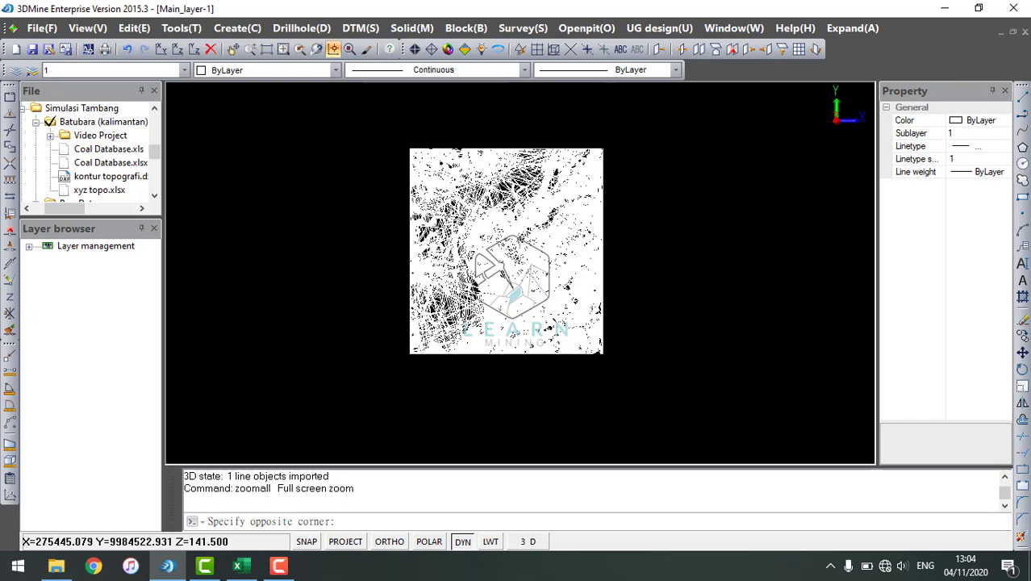
{"action": "left_click", "coordinate": [671, 379]}
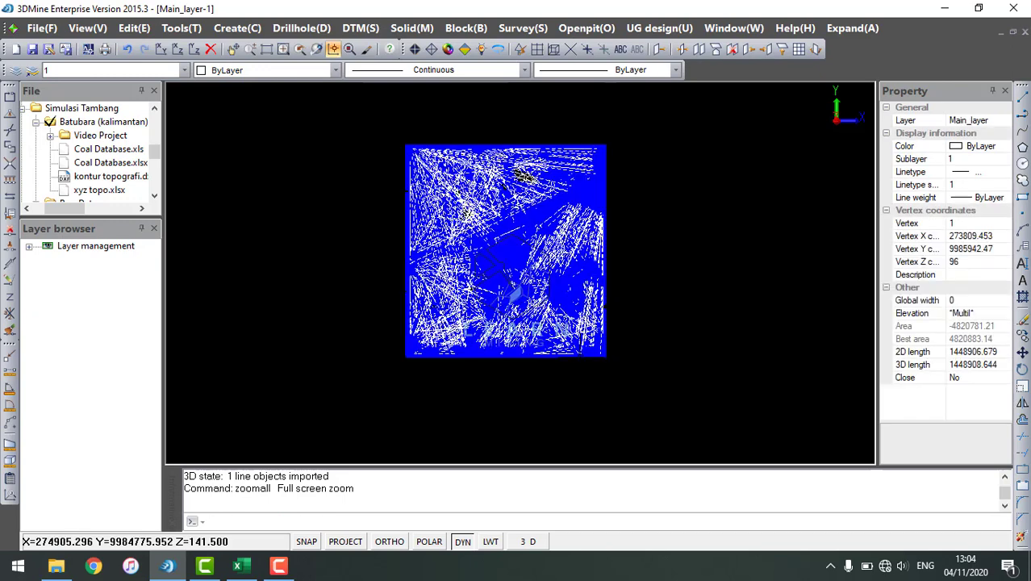
{"action": "key", "text": "Escape"}
{"action": "left_click", "coordinate": [383, 128]}
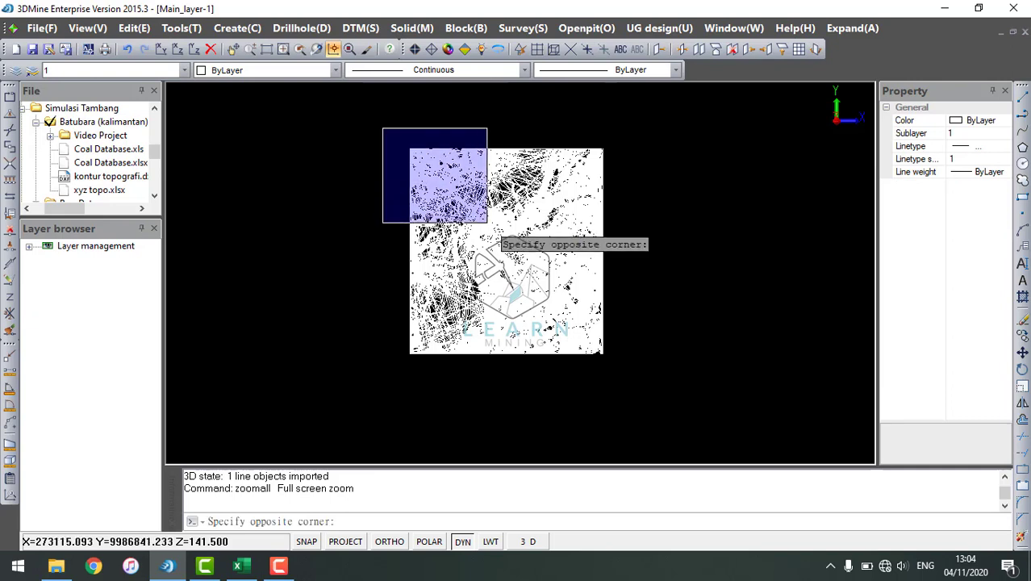
{"action": "left_click", "coordinate": [488, 221]}
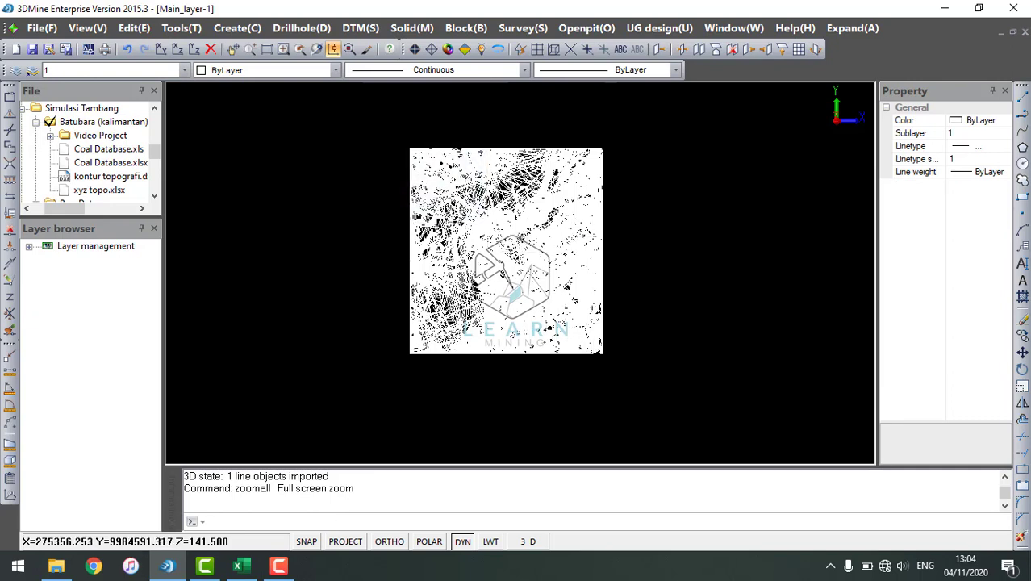
Select the entire imported topography line object and explode it into individual points.
{"action": "left_click", "coordinate": [631, 373]}
{"action": "left_click", "coordinate": [375, 110]}
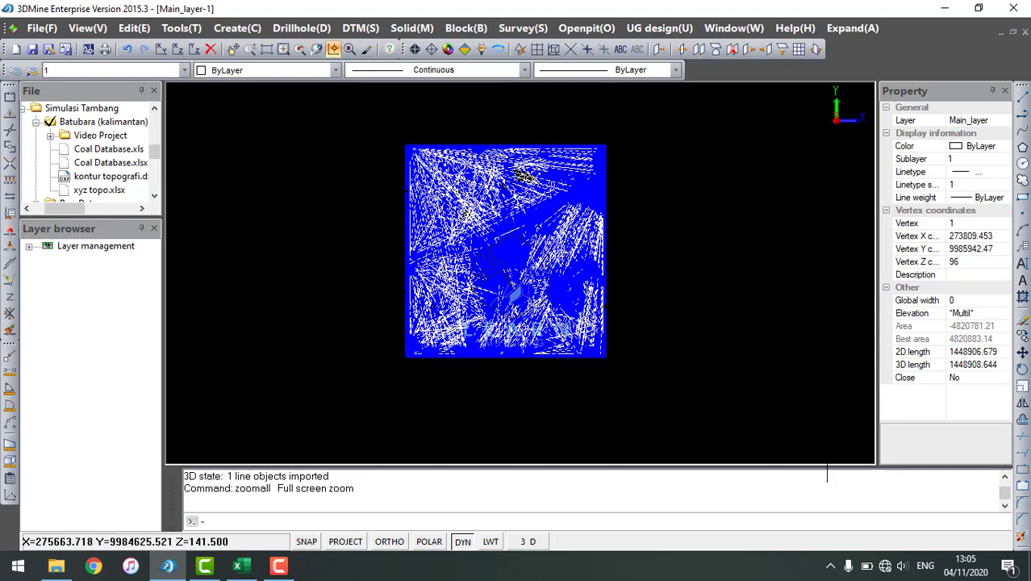
{"action": "left_click", "coordinate": [1022, 538]}
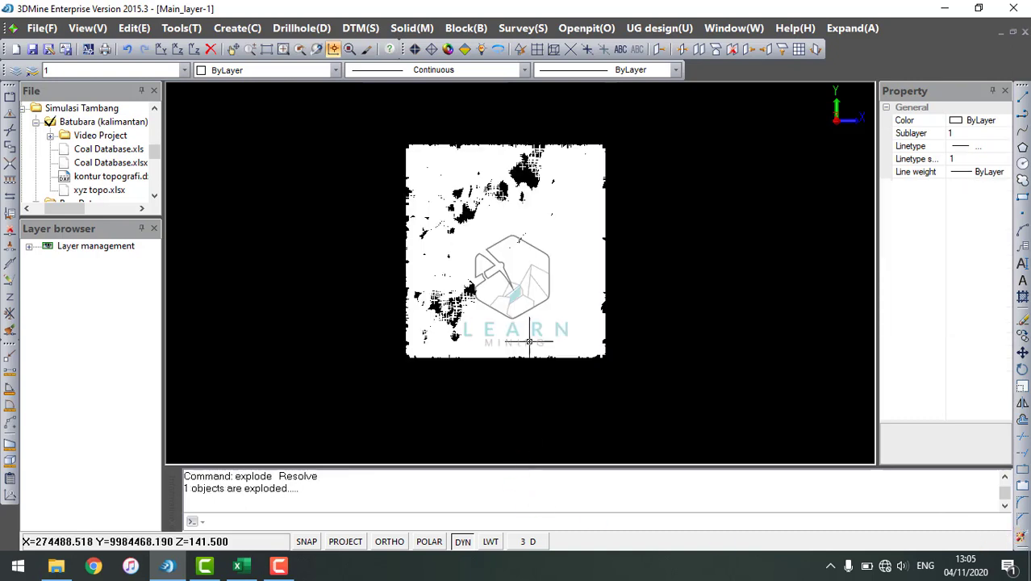
Generate a DTM using the screen visible objects as data source, without duplicate points checking.
{"action": "scroll", "coordinate": [510, 273], "scroll_direction": "up", "scroll_amount": 5}
{"action": "scroll", "coordinate": [511, 275], "scroll_direction": "up", "scroll_amount": 4}
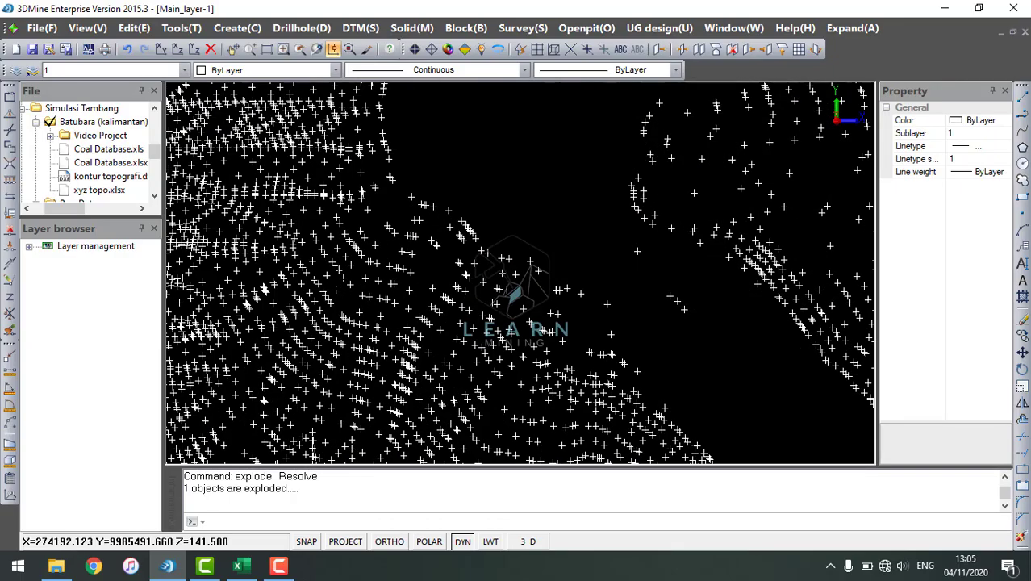
{"action": "scroll", "coordinate": [517, 278], "scroll_direction": "down", "scroll_amount": 8}
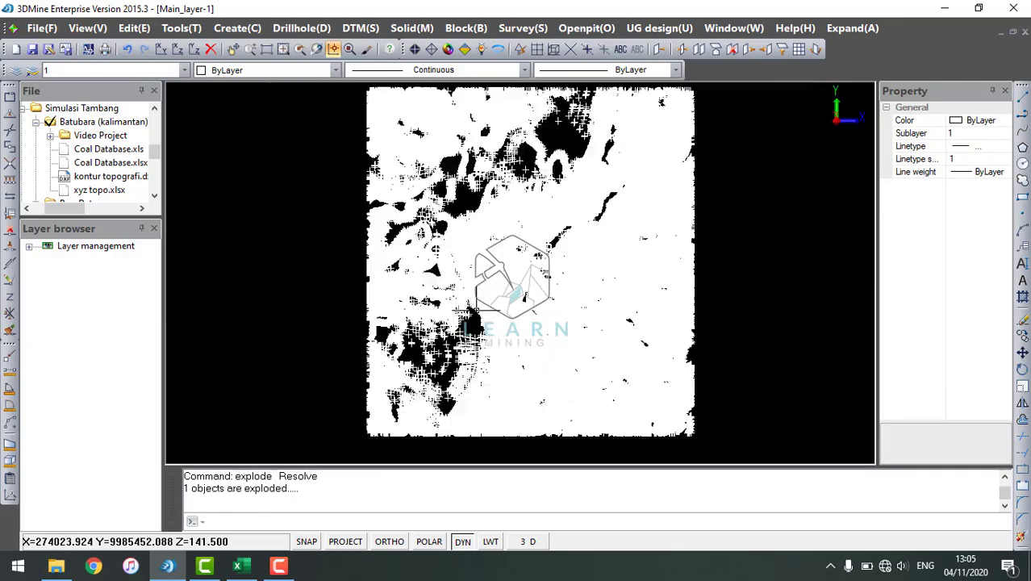
{"action": "scroll", "coordinate": [477, 309], "scroll_direction": "down", "scroll_amount": 1}
{"action": "scroll", "coordinate": [492, 270], "scroll_direction": "up", "scroll_amount": 2}
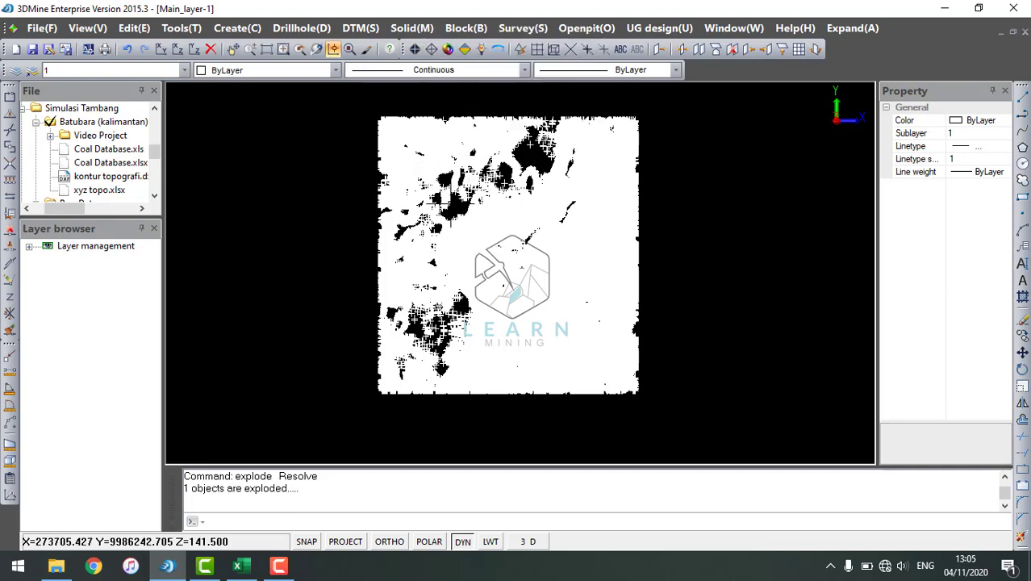
{"action": "mouse_move", "coordinate": [463, 198]}
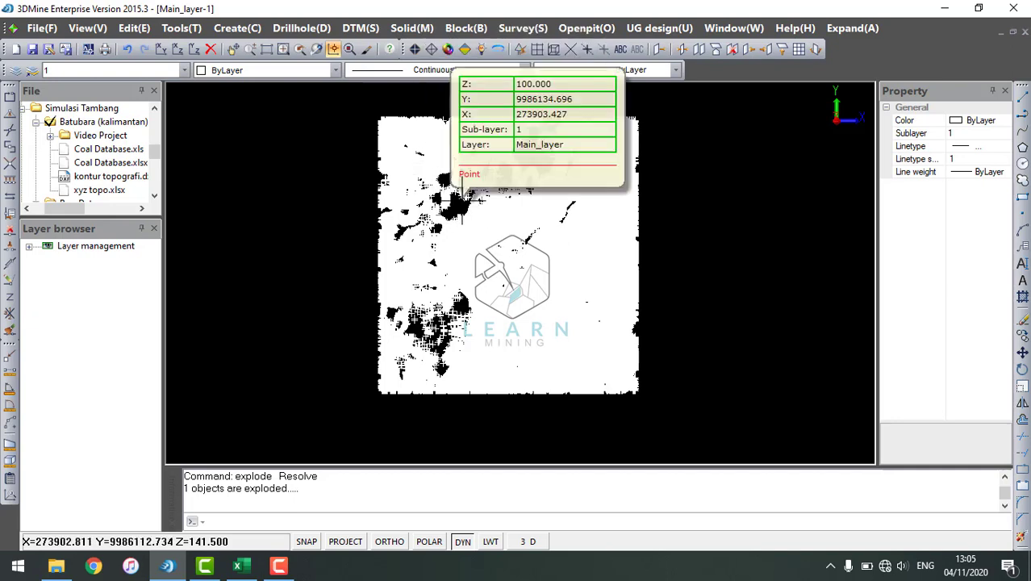
{"action": "left_click", "coordinate": [365, 27]}
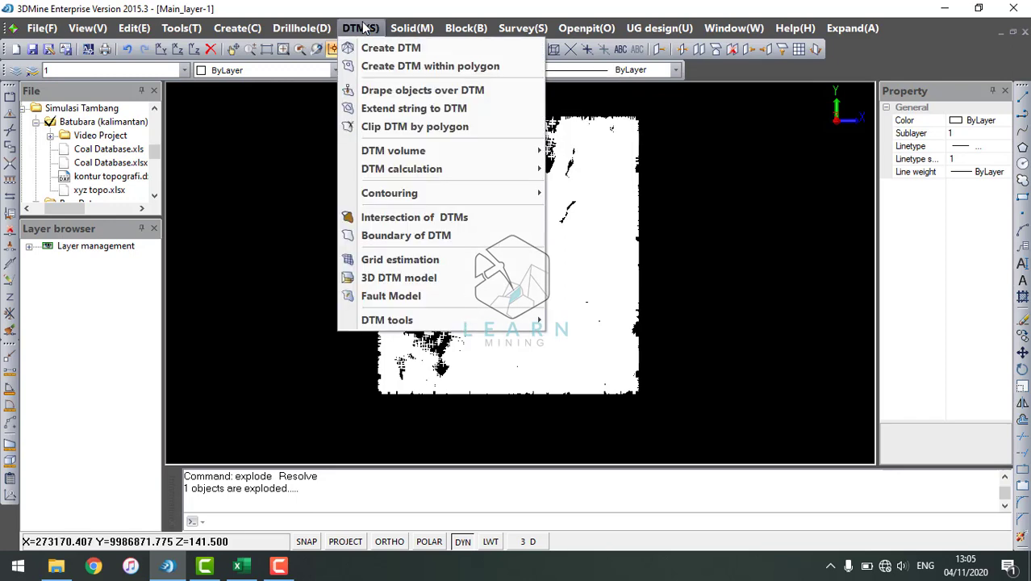
{"action": "left_click", "coordinate": [374, 46]}
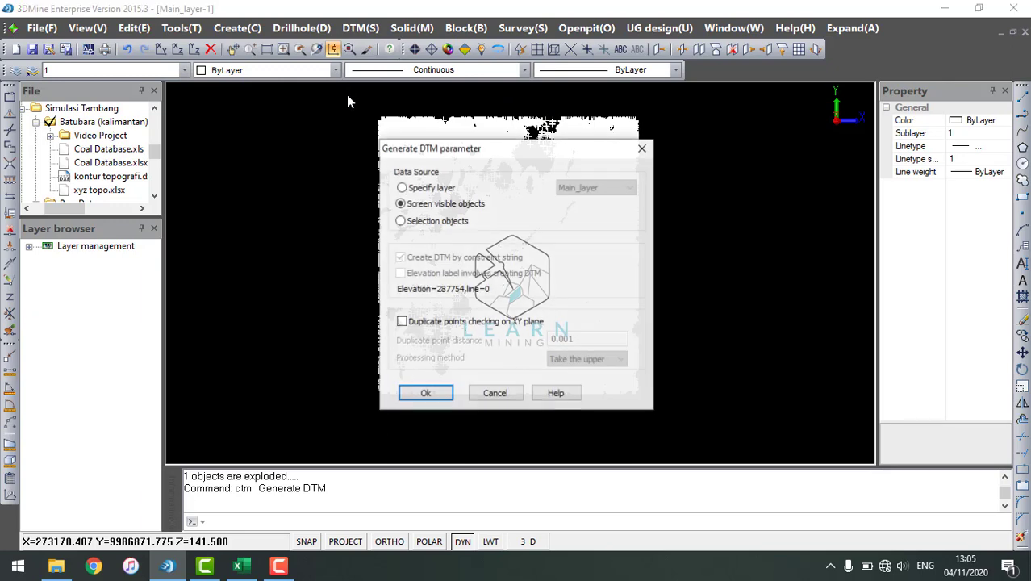
{"action": "left_click_drag", "start_coordinate": [455, 156], "coordinate": [655, 134]}
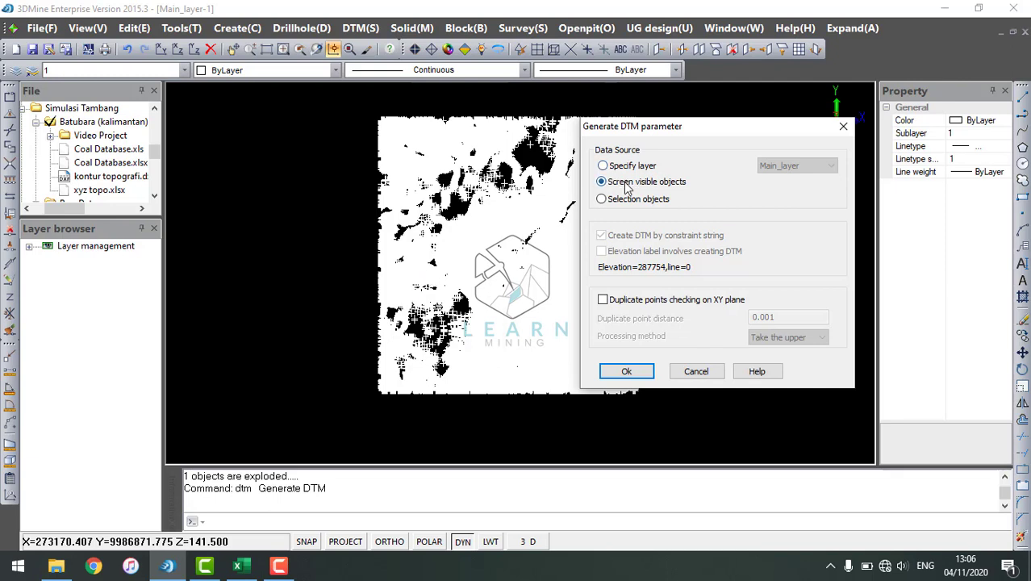
{"action": "left_click", "coordinate": [627, 371]}
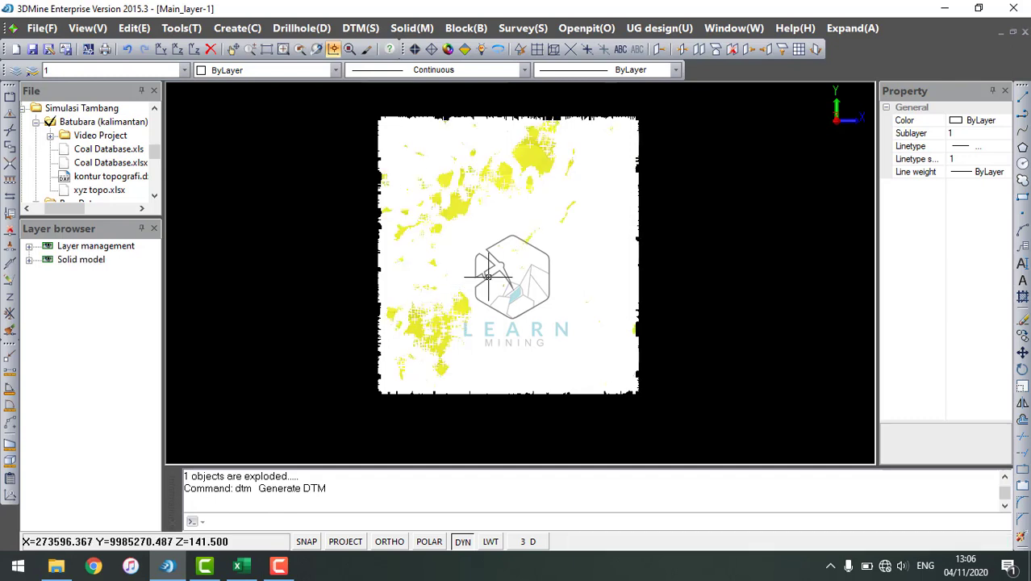
Expand the Solid model and Layer management nodes and hide the points of Main_layer under Layer management.
{"action": "scroll", "coordinate": [532, 165], "scroll_direction": "up", "scroll_amount": 3}
{"action": "scroll", "coordinate": [540, 171], "scroll_direction": "down", "scroll_amount": 1}
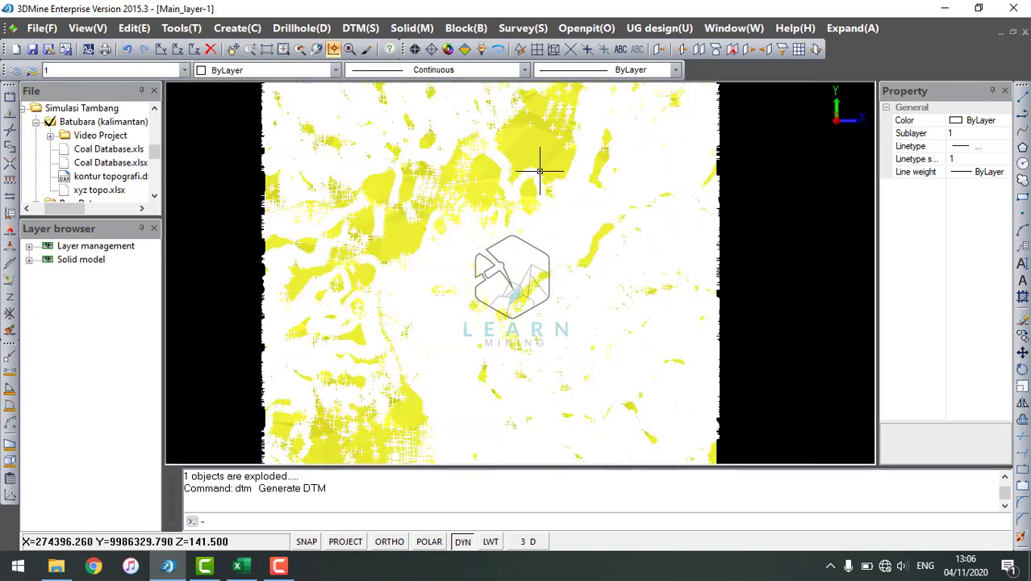
{"action": "scroll", "coordinate": [540, 171], "scroll_direction": "down", "scroll_amount": 4}
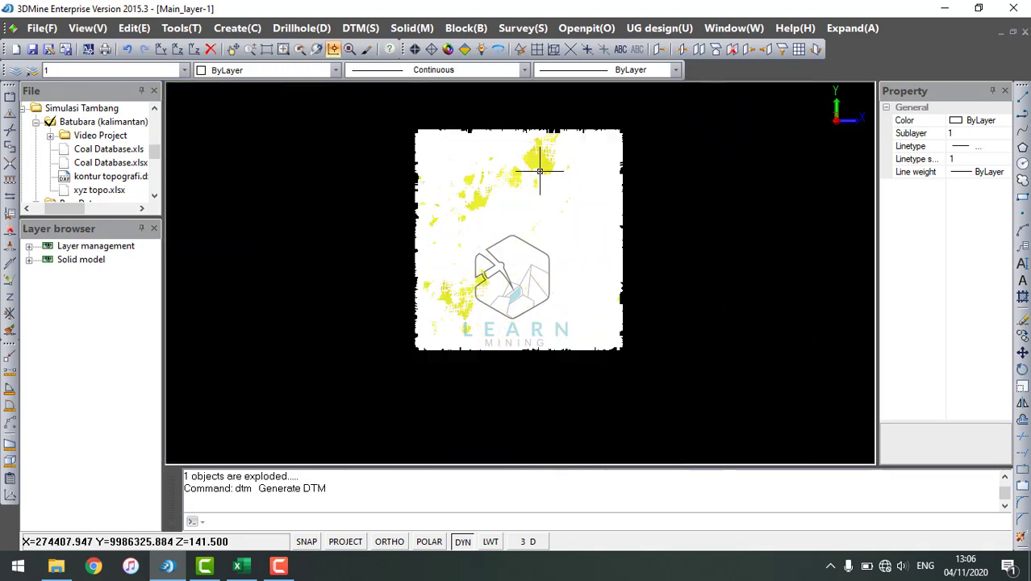
{"action": "double_click", "coordinate": [79, 261]}
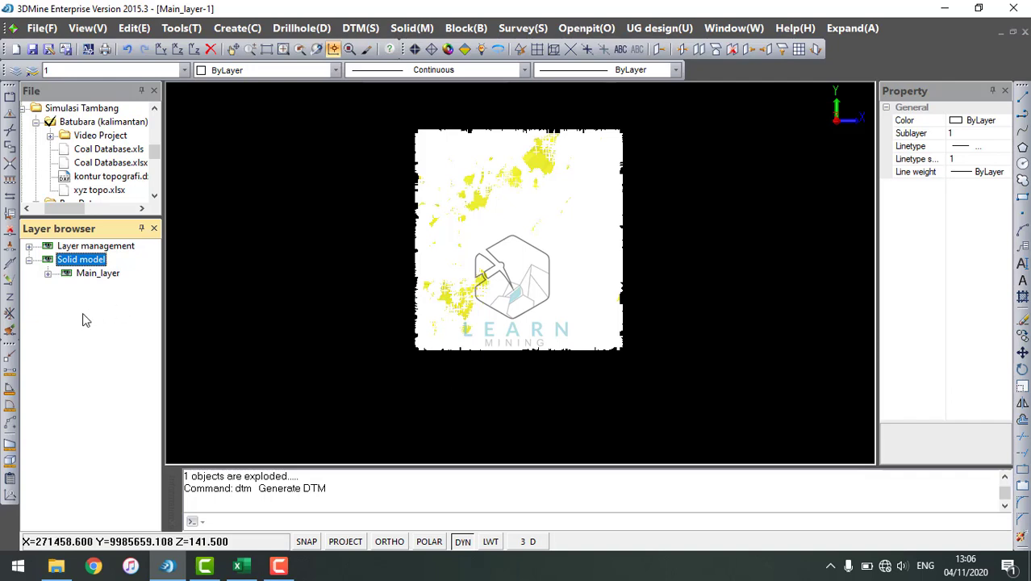
{"action": "left_click", "coordinate": [79, 248]}
{"action": "double_click", "coordinate": [79, 248]}
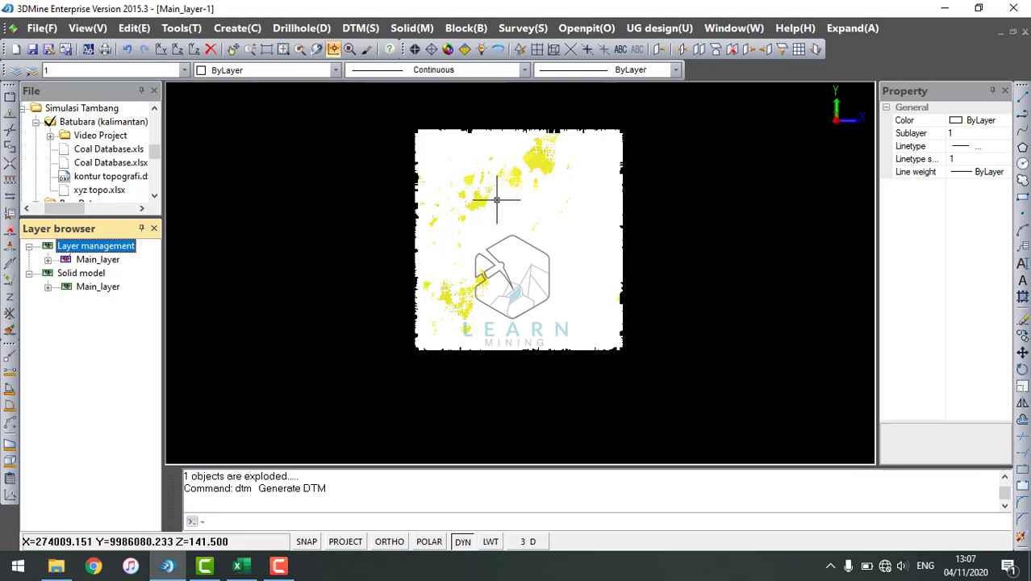
{"action": "scroll", "coordinate": [496, 200], "scroll_direction": "up", "scroll_amount": 3}
{"action": "scroll", "coordinate": [496, 200], "scroll_direction": "down", "scroll_amount": 3}
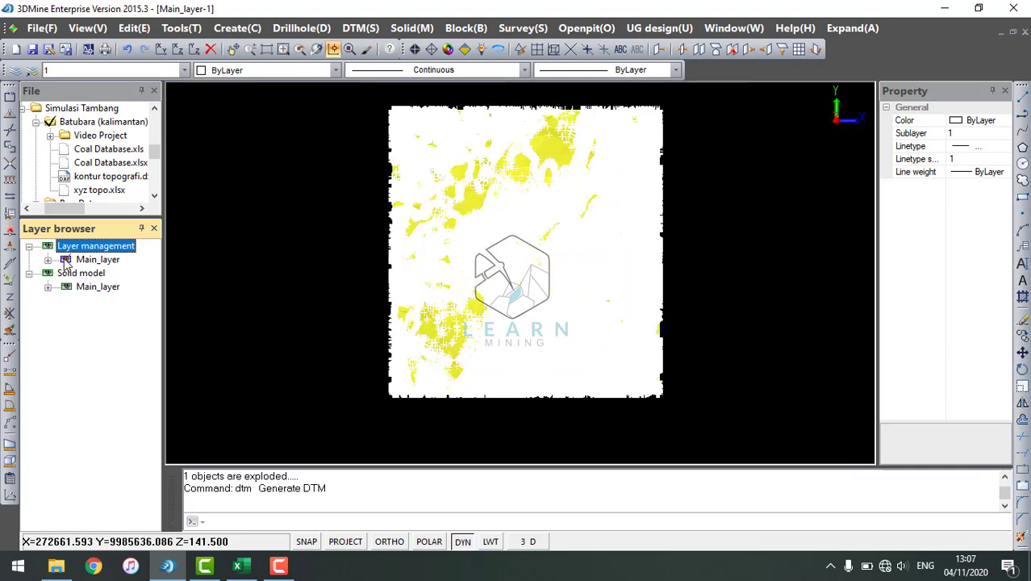
{"action": "left_click", "coordinate": [68, 260]}
Examine the terrain surface's relief up close and from a tilted 3D angle, then return to plan view.
{"action": "scroll", "coordinate": [490, 202], "scroll_direction": "up", "scroll_amount": 3}
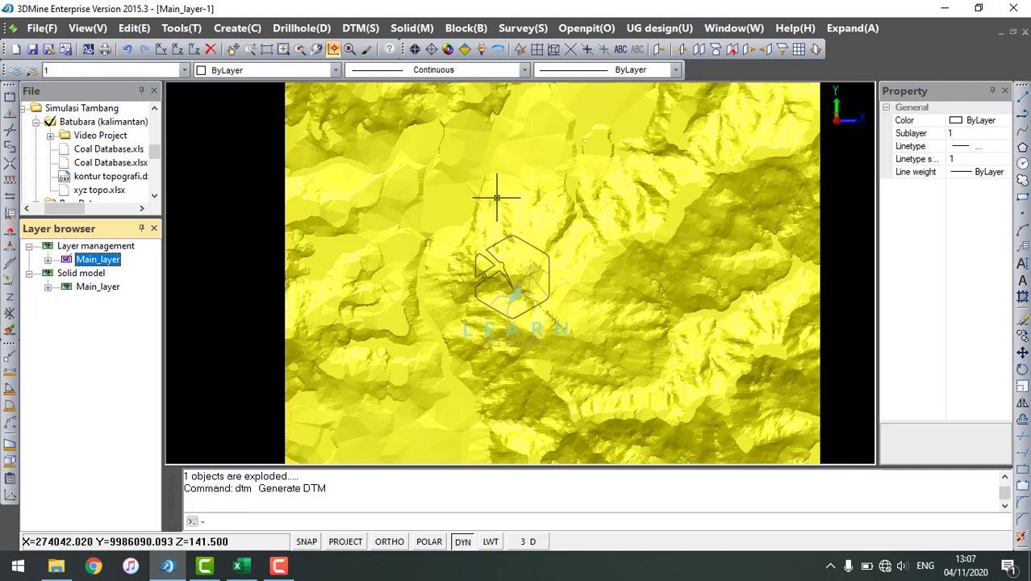
{"action": "scroll", "coordinate": [491, 218], "scroll_direction": "down", "scroll_amount": 4}
{"action": "scroll", "coordinate": [477, 204], "scroll_direction": "up", "scroll_amount": 3}
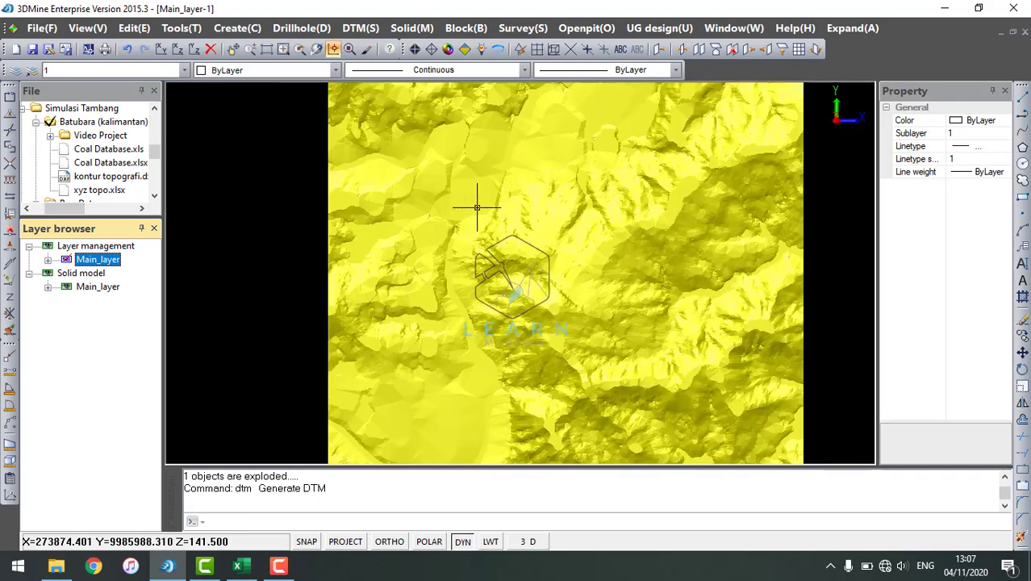
{"action": "scroll", "coordinate": [475, 205], "scroll_direction": "down", "scroll_amount": 4}
{"action": "right_click", "coordinate": [464, 214]}
{"action": "left_click", "coordinate": [500, 224]}
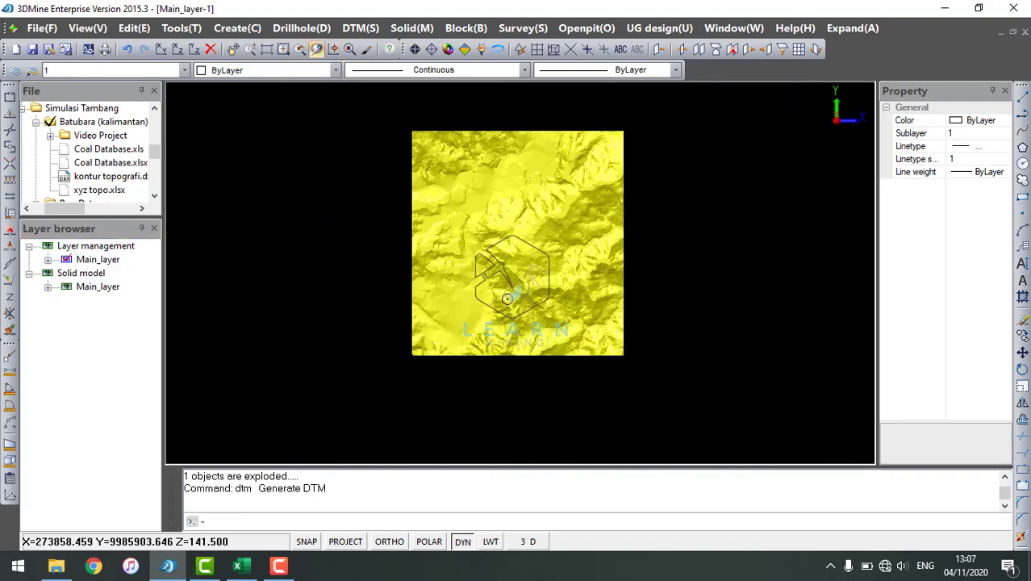
{"action": "left_click_drag", "start_coordinate": [507, 295], "coordinate": [395, 310]}
{"action": "scroll", "coordinate": [540, 283], "scroll_direction": "up", "scroll_amount": 3}
{"action": "scroll", "coordinate": [520, 267], "scroll_direction": "down", "scroll_amount": 3}
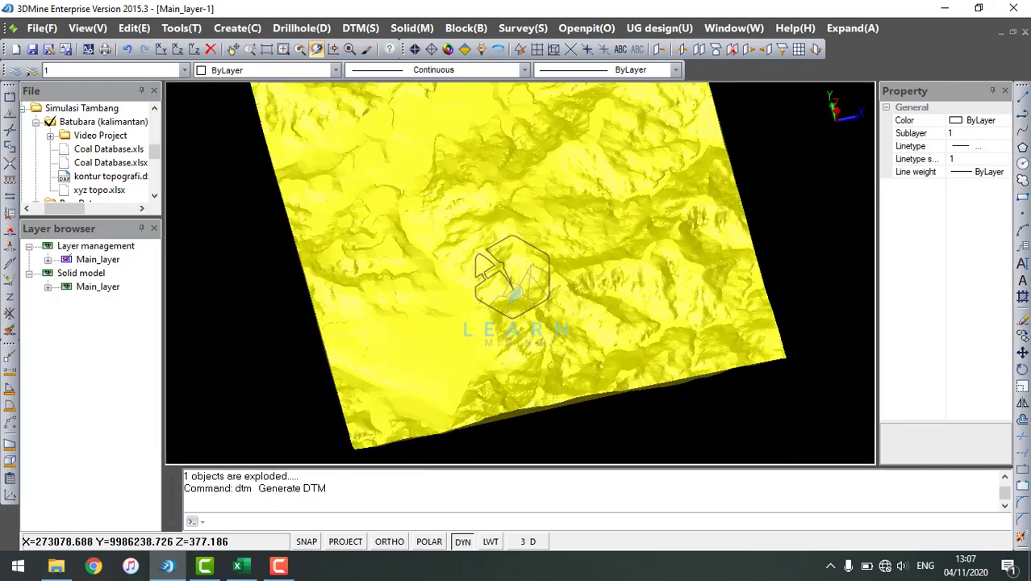
{"action": "left_click", "coordinate": [161, 49]}
{"action": "scroll", "coordinate": [473, 273], "scroll_direction": "down", "scroll_amount": 2}
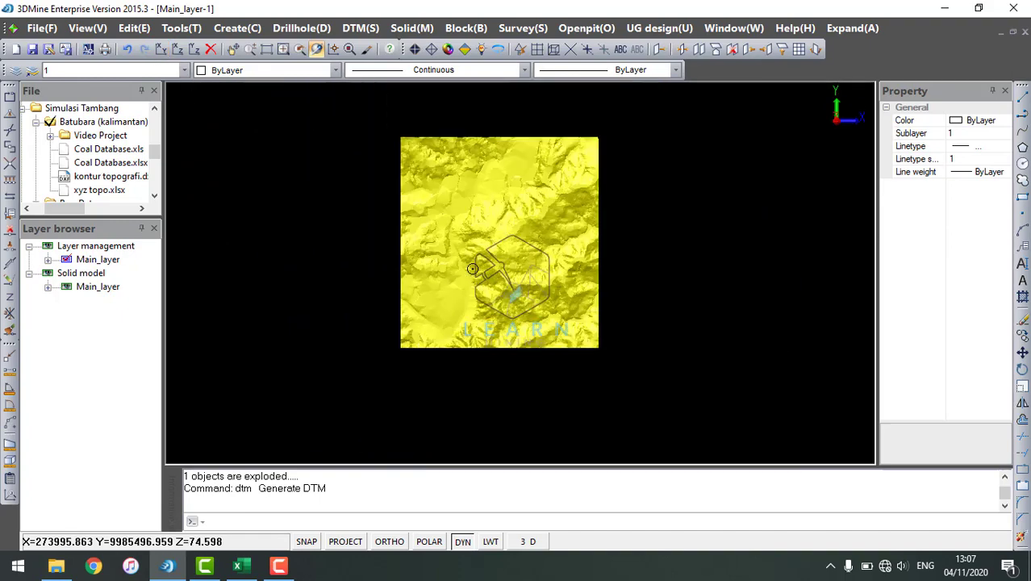
{"action": "left_click", "coordinate": [70, 261]}
{"action": "left_click", "coordinate": [69, 261]}
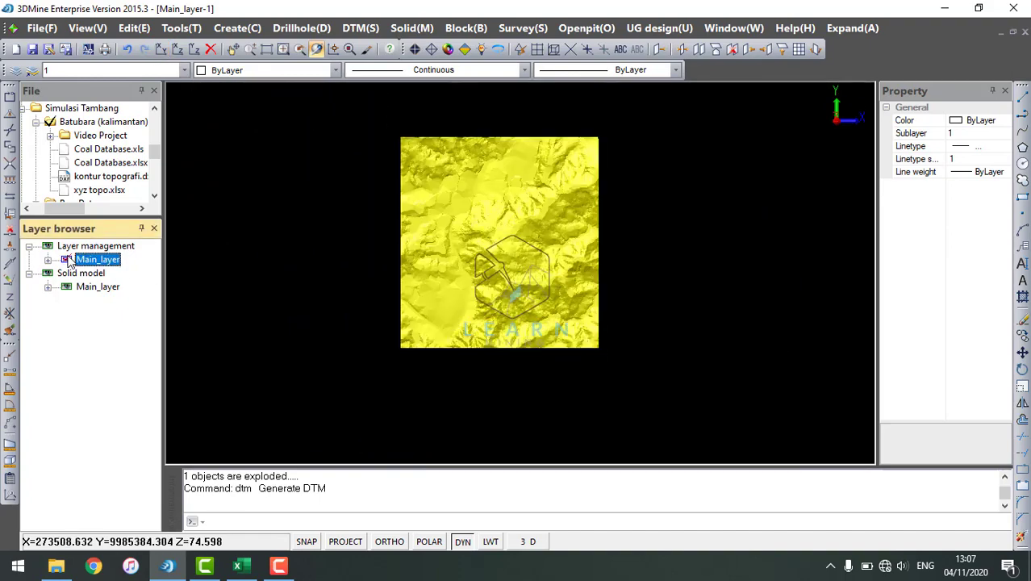
{"action": "scroll", "coordinate": [526, 203], "scroll_direction": "up", "scroll_amount": 4}
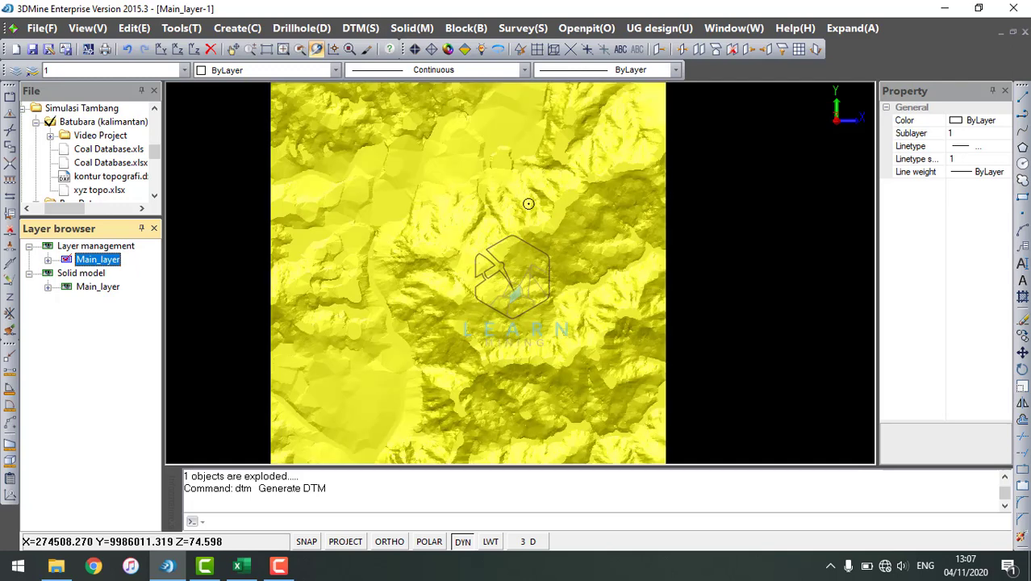
{"action": "scroll", "coordinate": [528, 203], "scroll_direction": "down", "scroll_amount": 2}
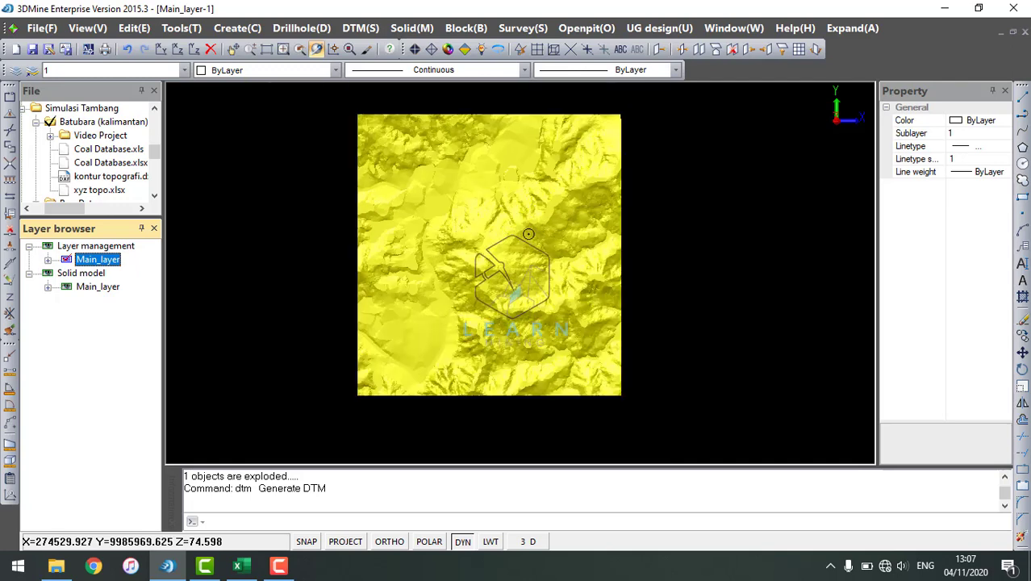
Try to generate contour lines from the DTM surface with start value 96, end value 187, step 1 and no label text.
{"action": "left_click", "coordinate": [365, 30]}
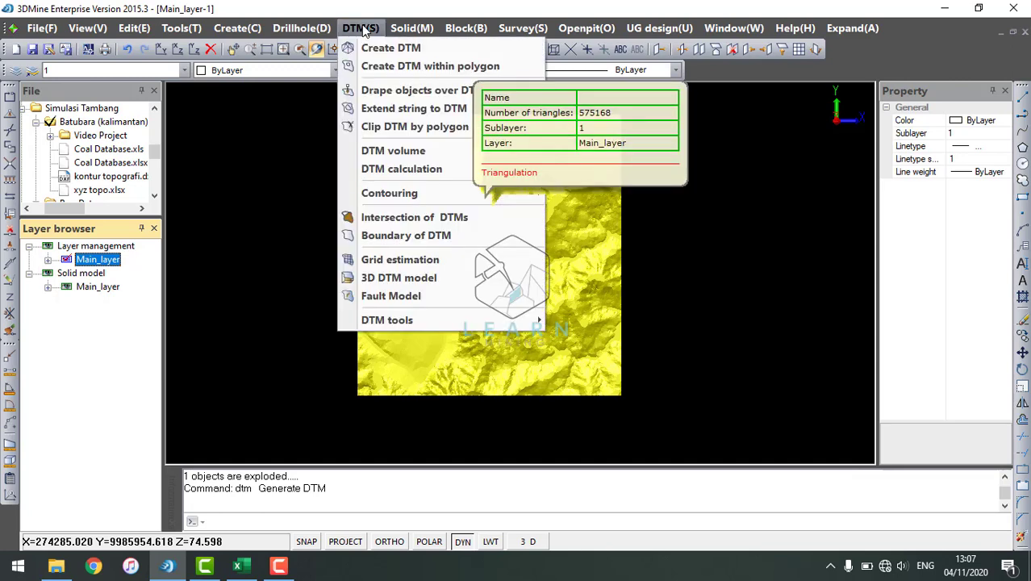
{"action": "mouse_move", "coordinate": [407, 200]}
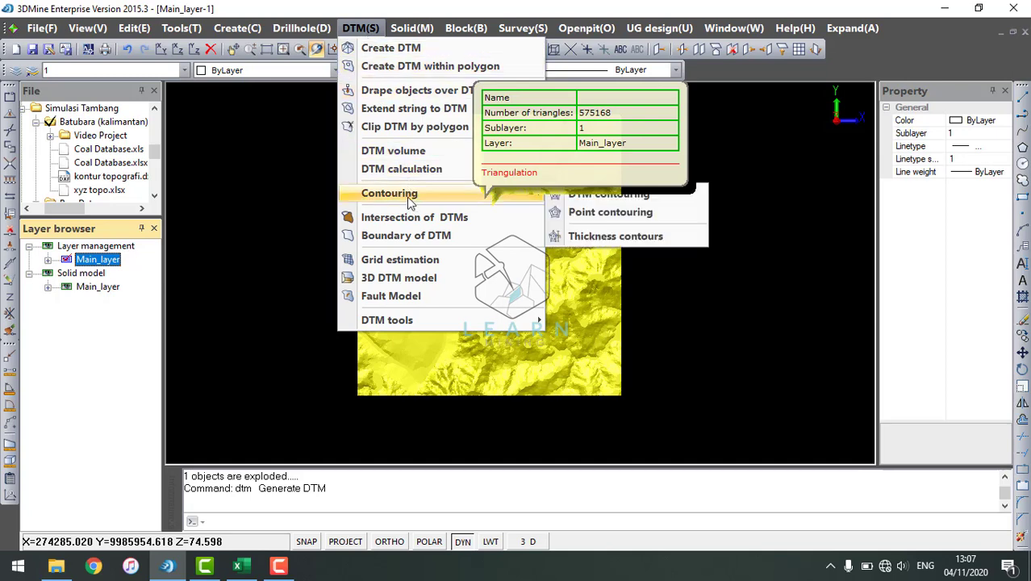
{"action": "left_click", "coordinate": [656, 201]}
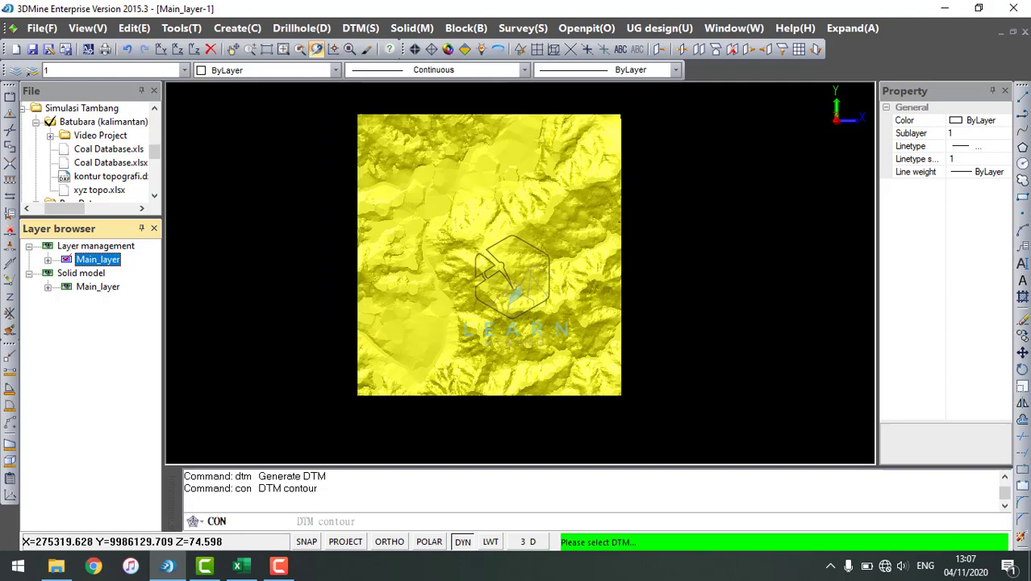
{"action": "left_click", "coordinate": [478, 239]}
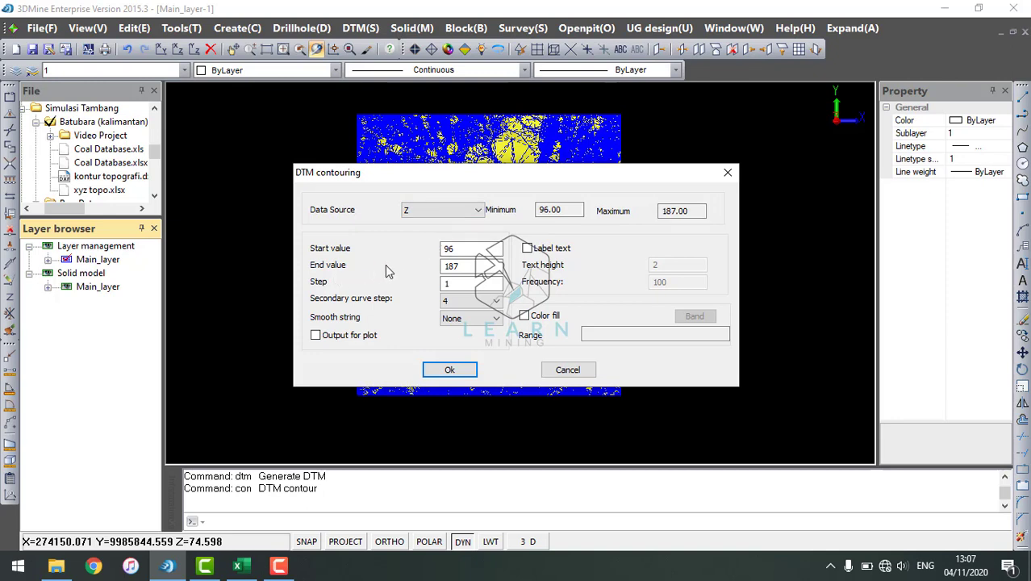
{"action": "left_click", "coordinate": [454, 248]}
{"action": "left_click", "coordinate": [490, 264]}
{"action": "left_click", "coordinate": [468, 287]}
{"action": "left_click", "coordinate": [526, 249]}
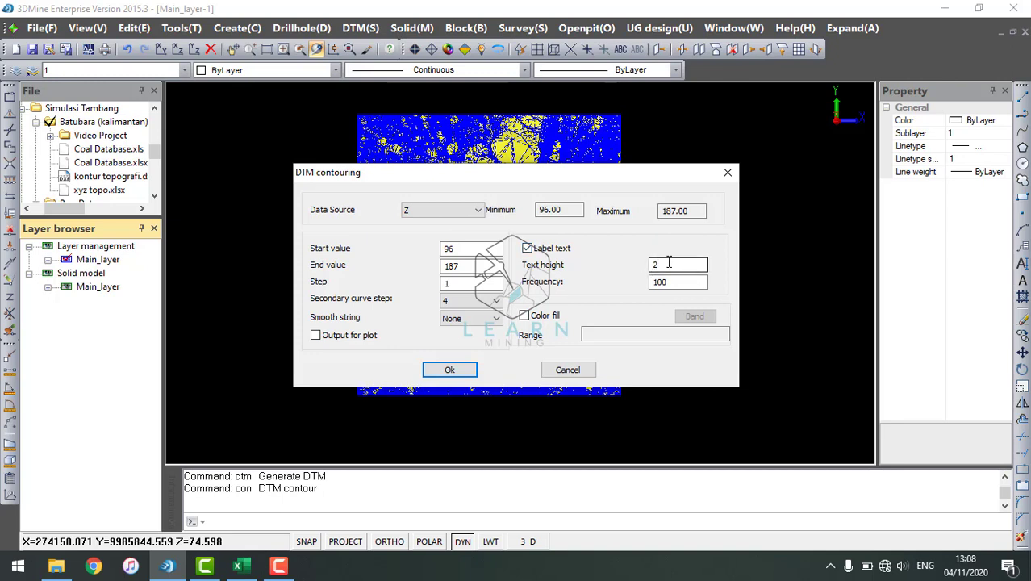
{"action": "left_click", "coordinate": [661, 265]}
{"action": "left_click", "coordinate": [528, 249]}
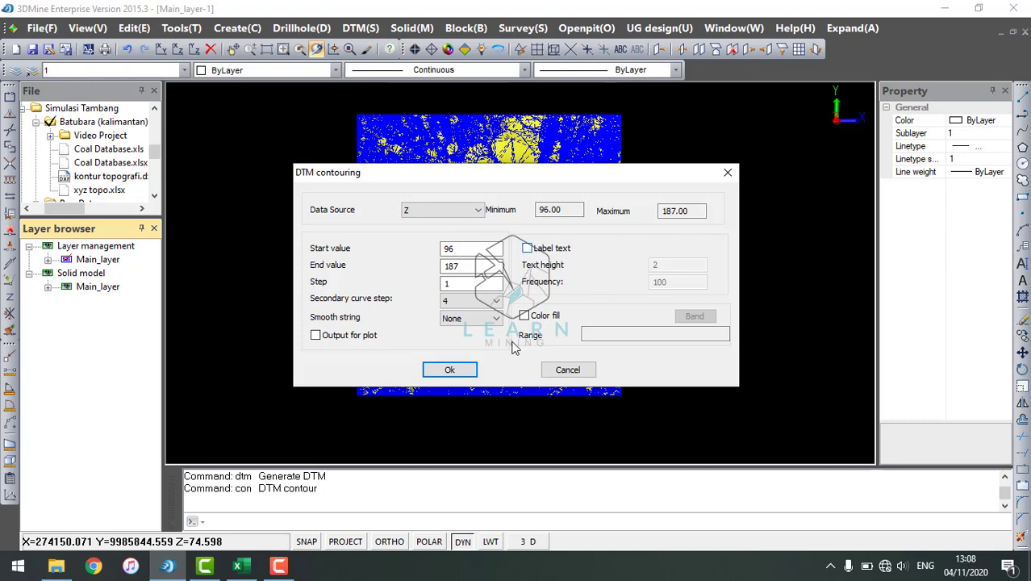
{"action": "left_click", "coordinate": [469, 369]}
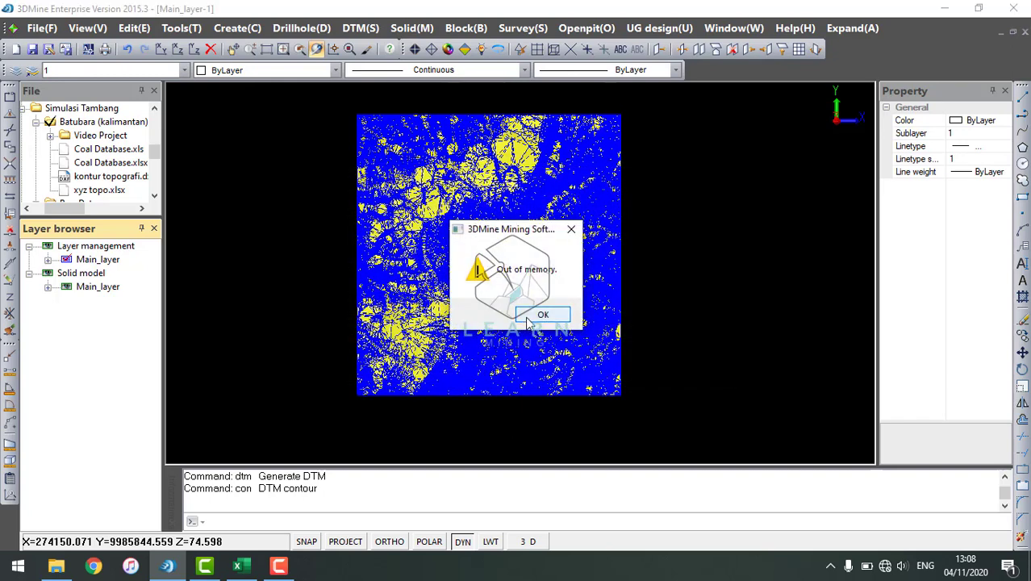
{"action": "left_click", "coordinate": [528, 317]}
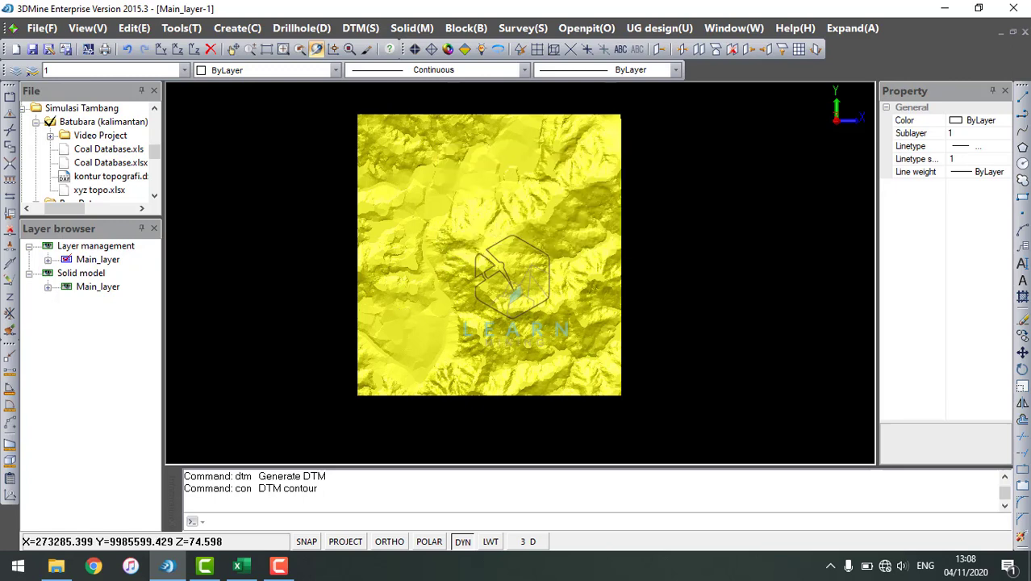
{"action": "right_click", "coordinate": [264, 233]}
{"action": "left_click", "coordinate": [280, 251]}
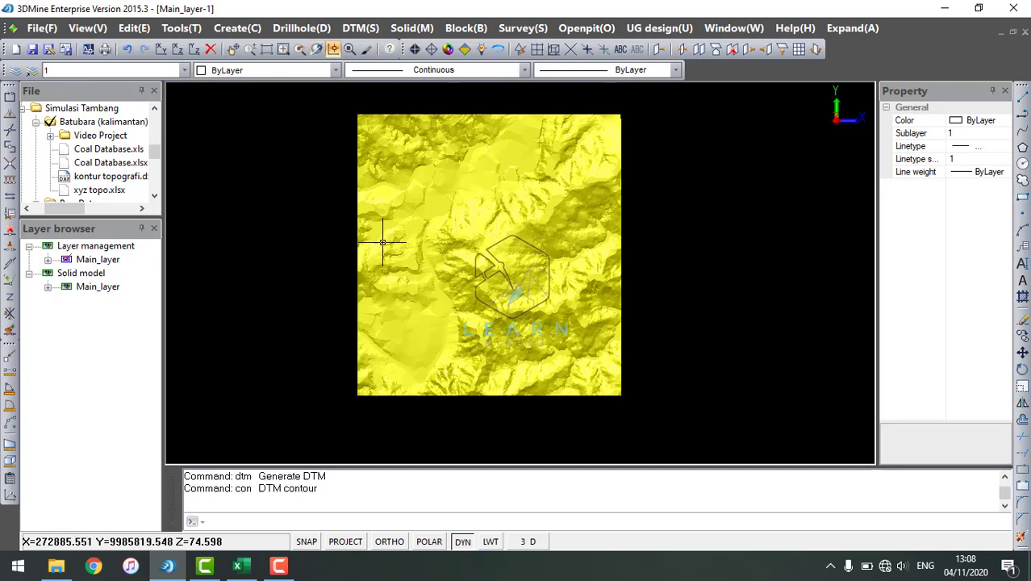
{"action": "left_click", "coordinate": [382, 241]}
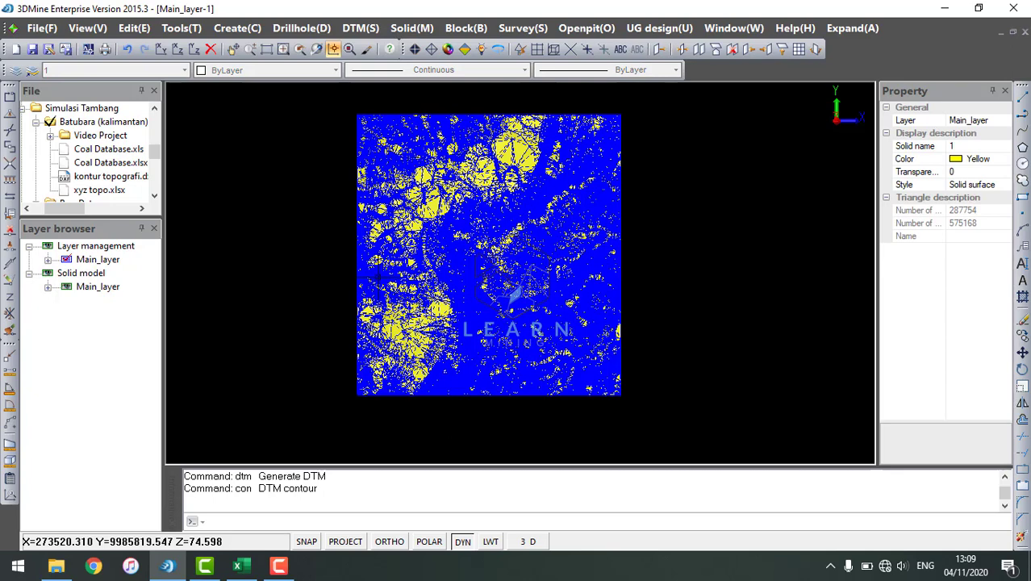
{"action": "key", "text": "Escape"}
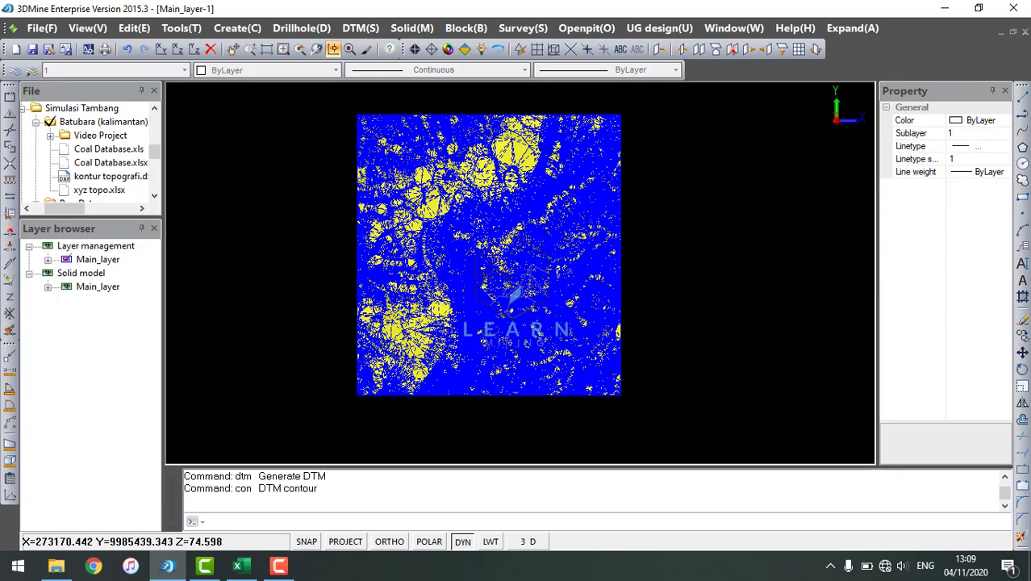
{"action": "right_click", "coordinate": [275, 226]}
{"action": "left_click", "coordinate": [298, 239]}
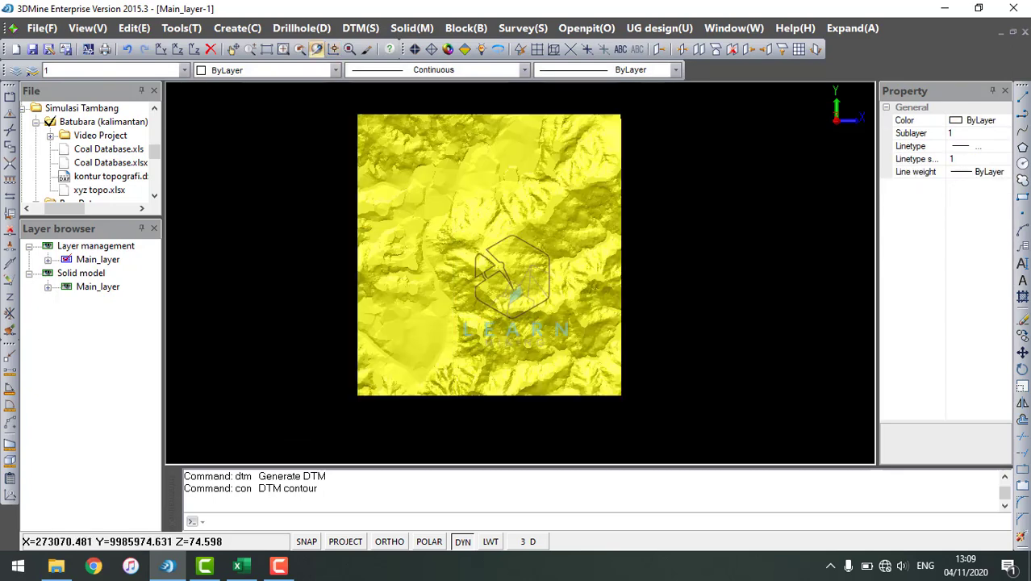
Select the DTM surface and save the selection as a 3DMine text file (*.3dm) named dtm topo.
{"action": "right_click", "coordinate": [271, 227]}
{"action": "left_click", "coordinate": [291, 237]}
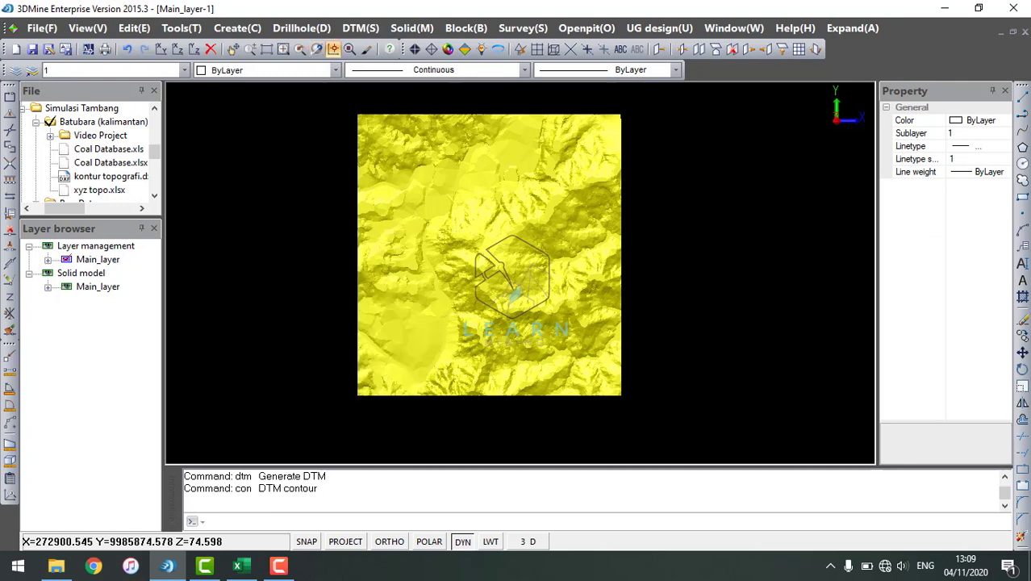
{"action": "left_click", "coordinate": [472, 256]}
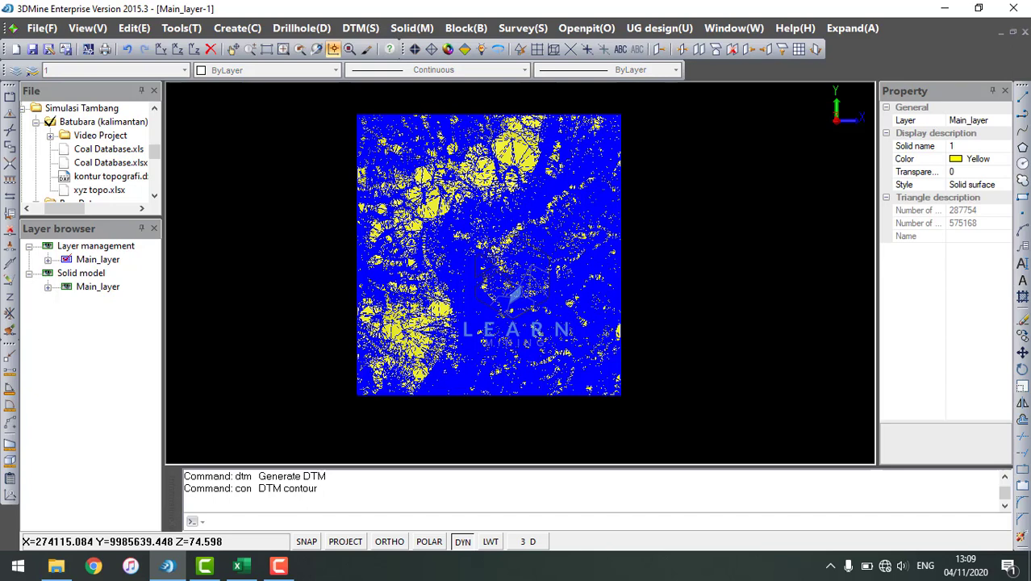
{"action": "right_click", "coordinate": [309, 284]}
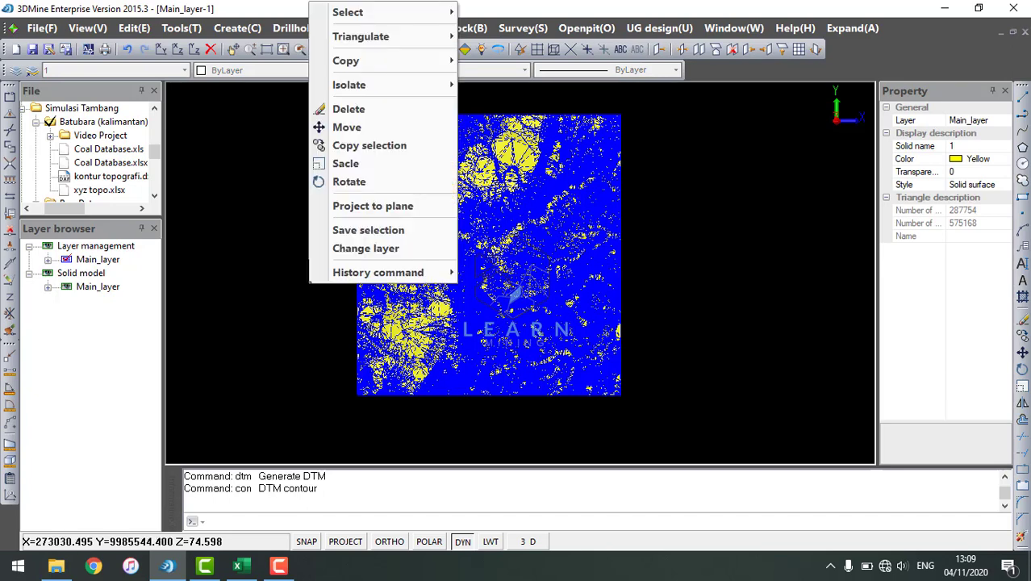
{"action": "left_click", "coordinate": [357, 232]}
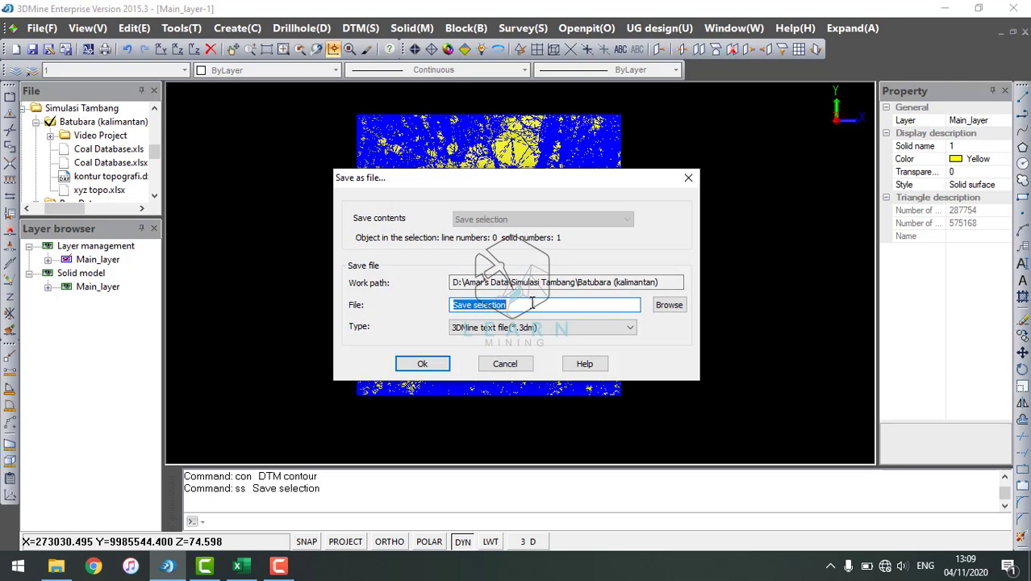
{"action": "type", "text": "dtm topo"}
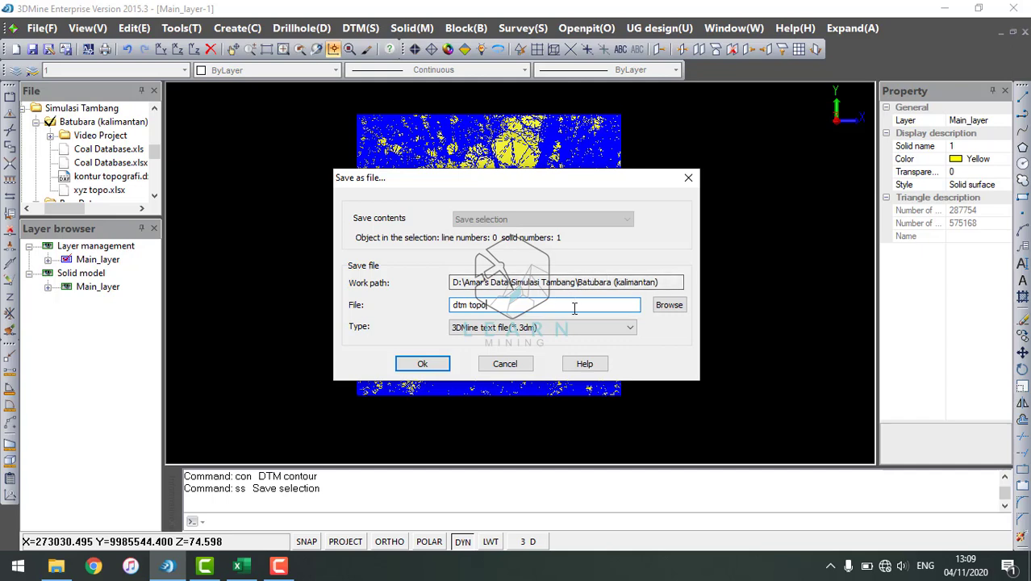
{"action": "left_click", "coordinate": [426, 365]}
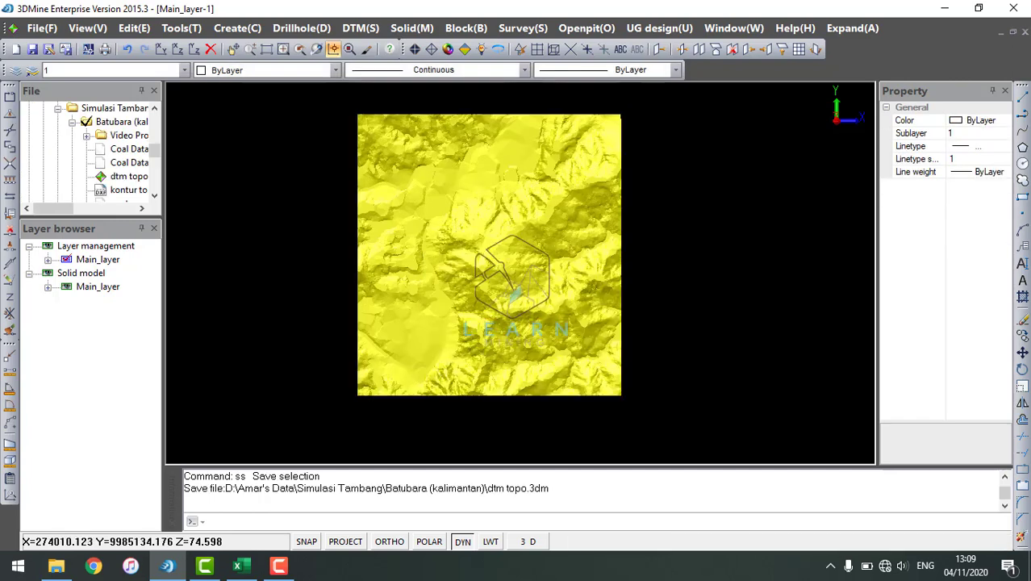
Close and restart the program, and maximize its window.
{"action": "left_click", "coordinate": [1015, 8]}
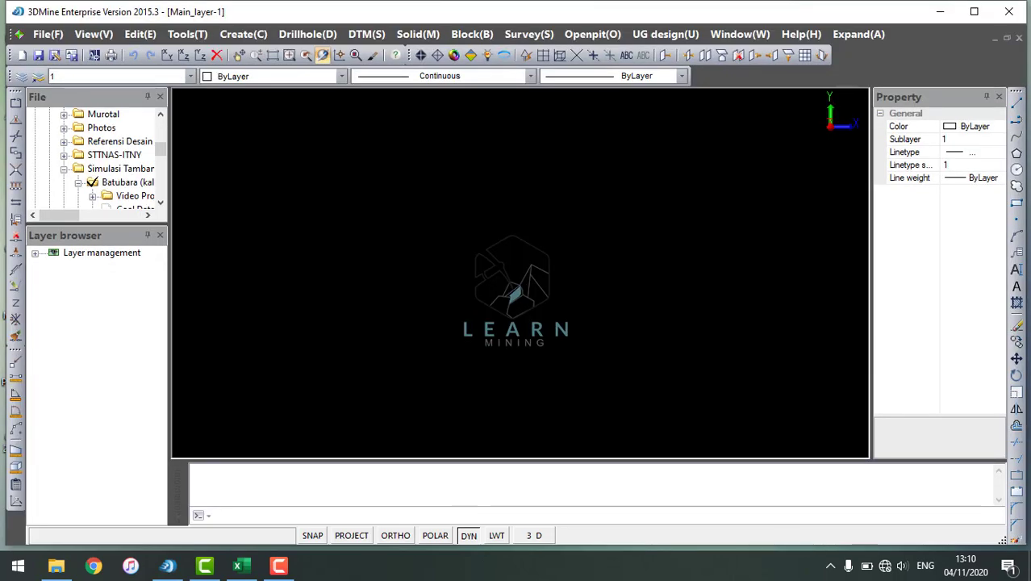
{"action": "left_click", "coordinate": [978, 13]}
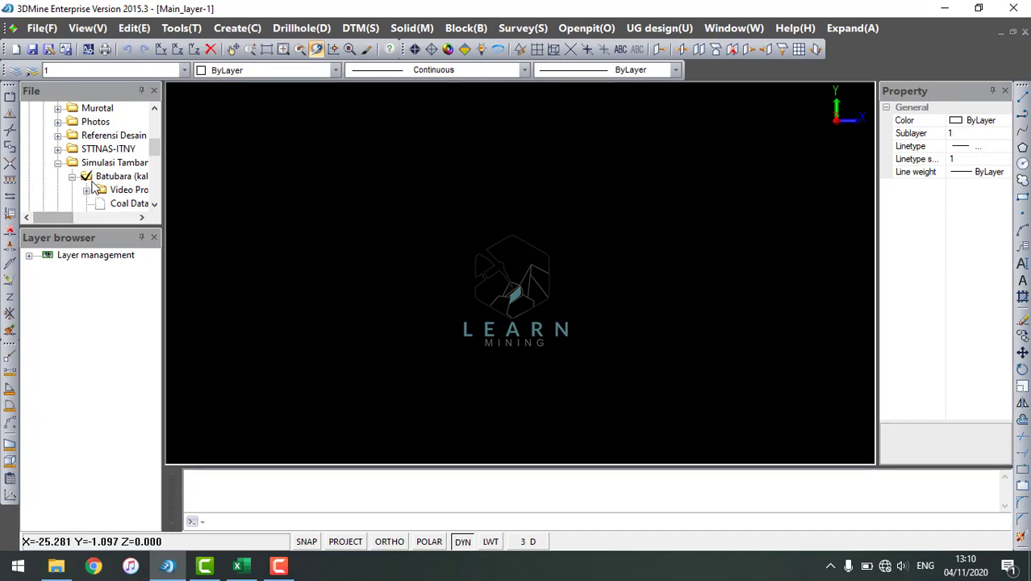
Set the Batubara (kalimantan) folder as the current path and open dtm topo.3dm from it.
{"action": "scroll", "coordinate": [94, 184], "scroll_direction": "down", "scroll_amount": 1}
{"action": "right_click", "coordinate": [106, 137]}
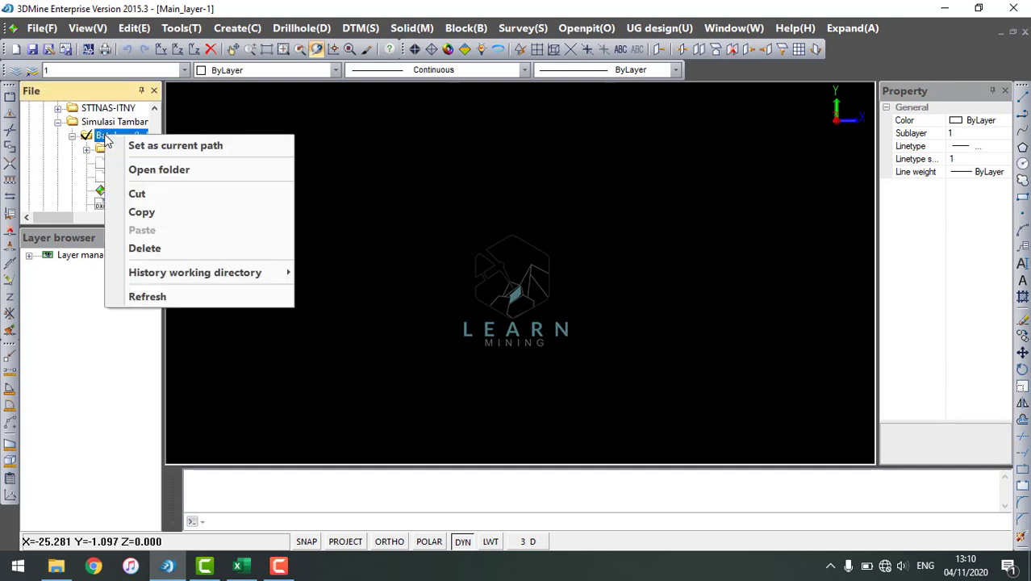
{"action": "left_click", "coordinate": [129, 148]}
{"action": "left_click_drag", "start_coordinate": [75, 217], "coordinate": [239, 192]}
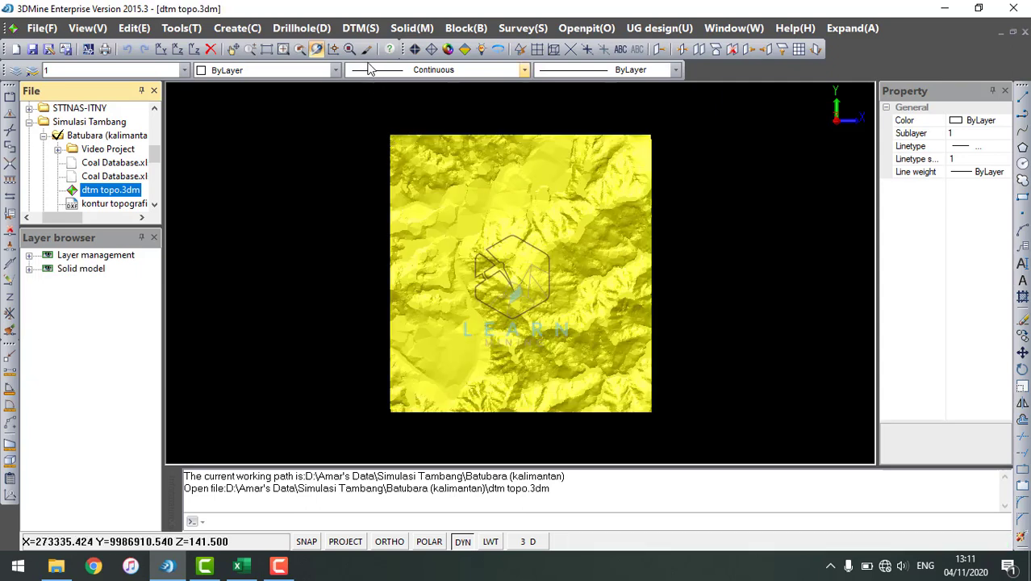
Generate contour lines from the opened DTM with a step of 1 and no label text, and hide the solid model.
{"action": "left_click", "coordinate": [361, 28]}
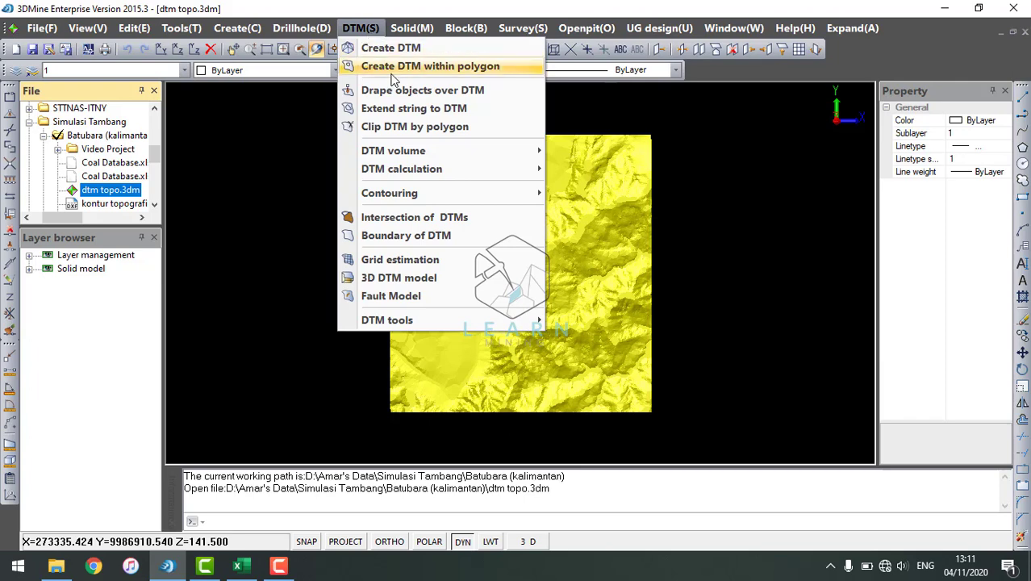
{"action": "mouse_move", "coordinate": [449, 195]}
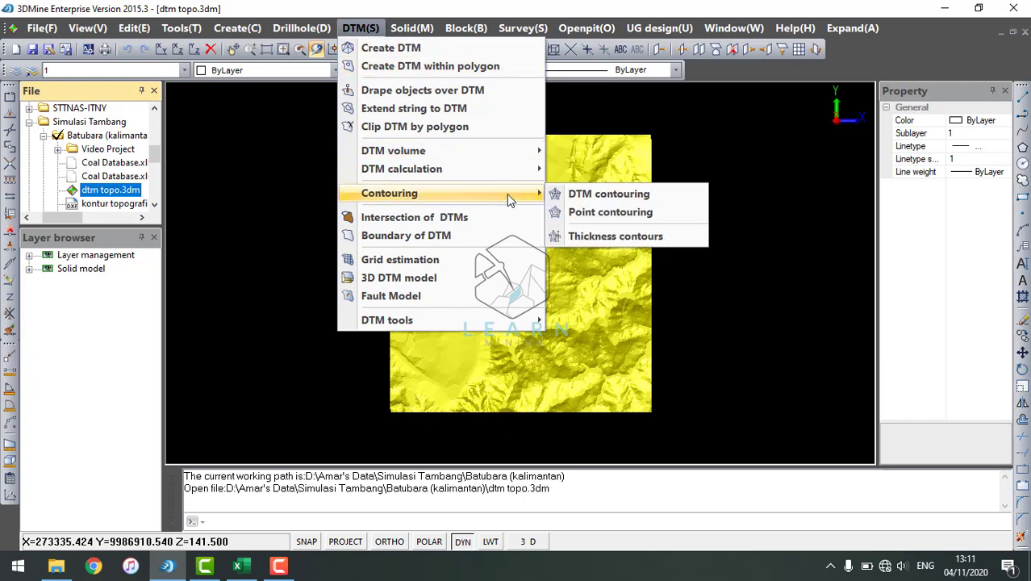
{"action": "left_click", "coordinate": [571, 195]}
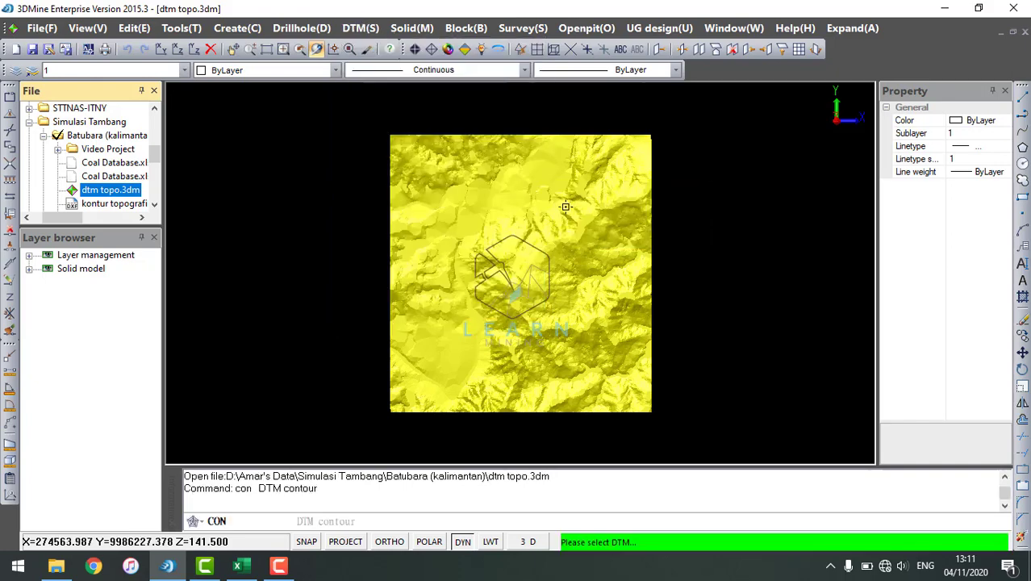
{"action": "left_click", "coordinate": [469, 287]}
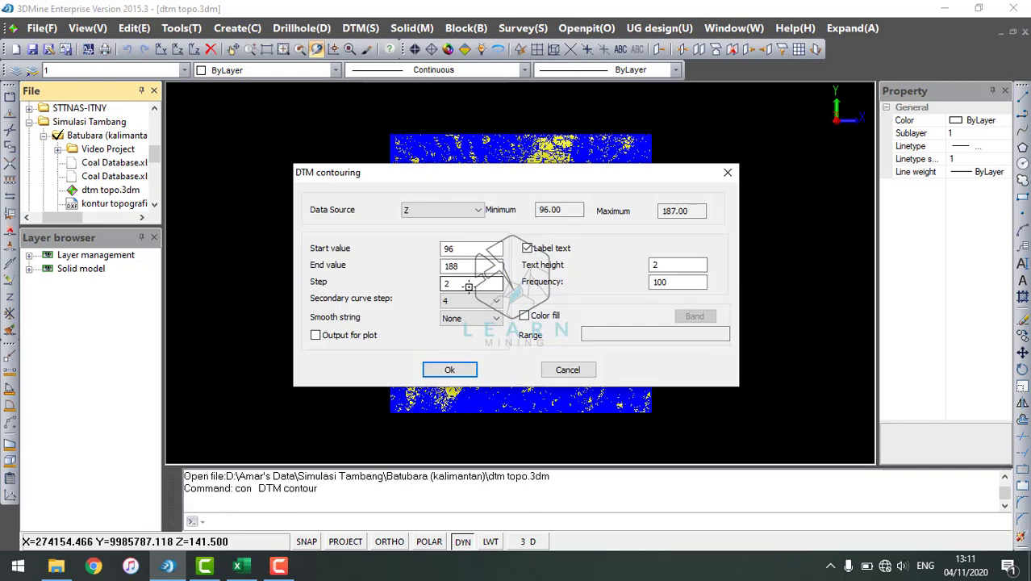
{"action": "left_click", "coordinate": [527, 247]}
{"action": "type", "text": "1"}
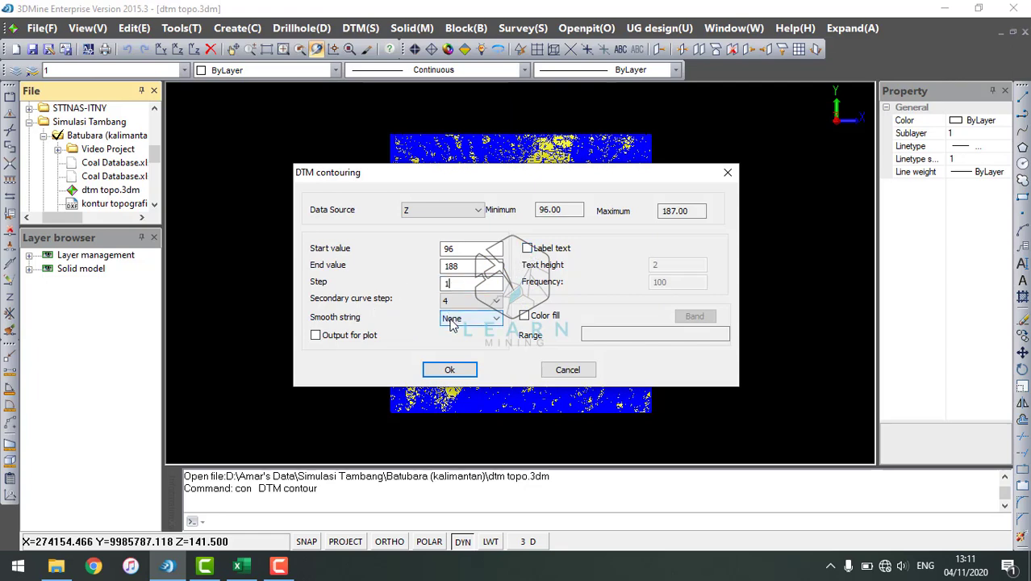
{"action": "left_click", "coordinate": [451, 370]}
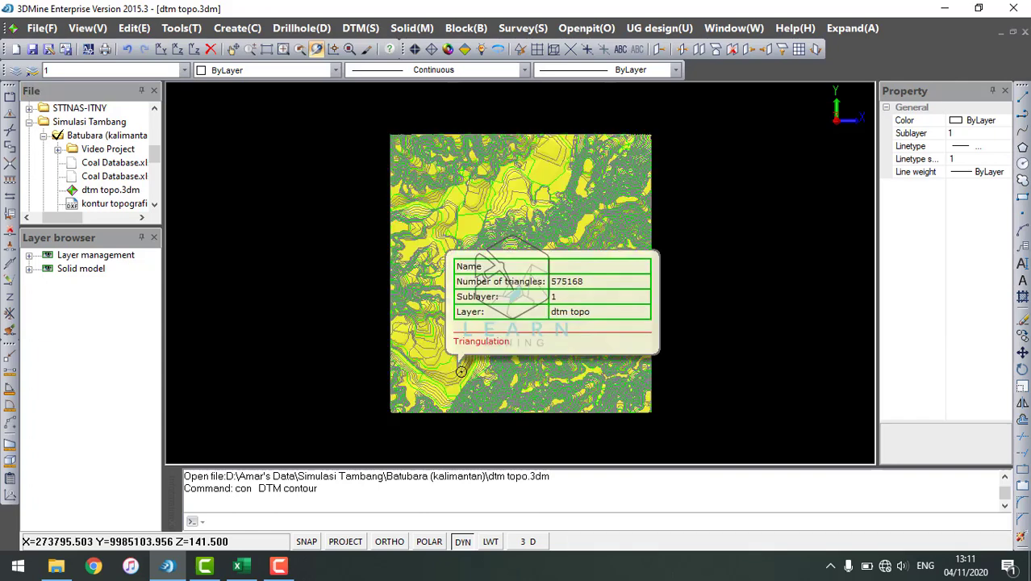
{"action": "left_click", "coordinate": [47, 268]}
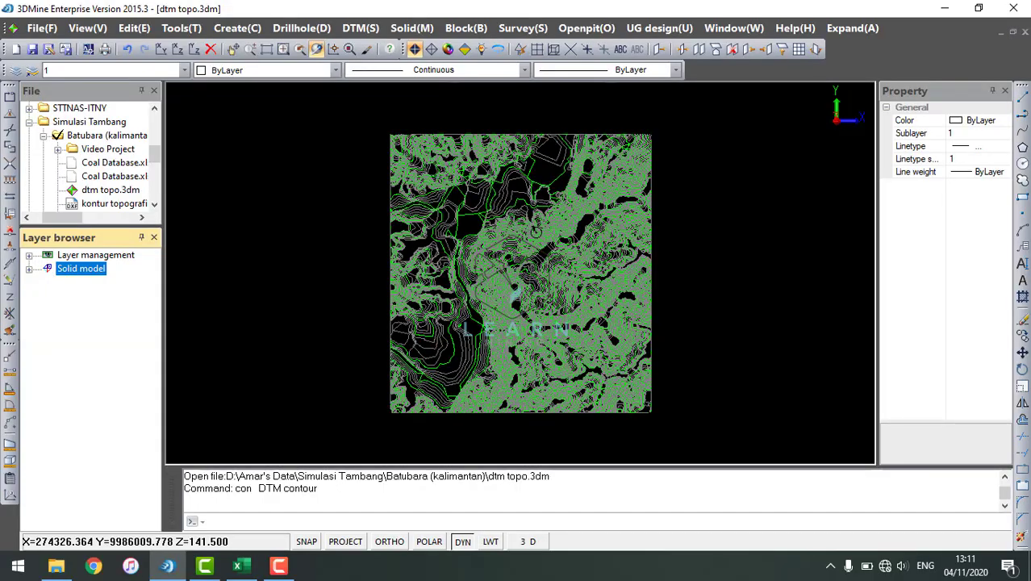
Examine the contour lines up close and from tilted 3D angles, and return to plan view showing the whole area.
{"action": "scroll", "coordinate": [513, 295], "scroll_direction": "up", "scroll_amount": 5}
{"action": "scroll", "coordinate": [535, 247], "scroll_direction": "down", "scroll_amount": 5}
{"action": "left_click_drag", "start_coordinate": [536, 246], "coordinate": [621, 211]}
{"action": "left_click_drag", "start_coordinate": [634, 315], "coordinate": [650, 301]}
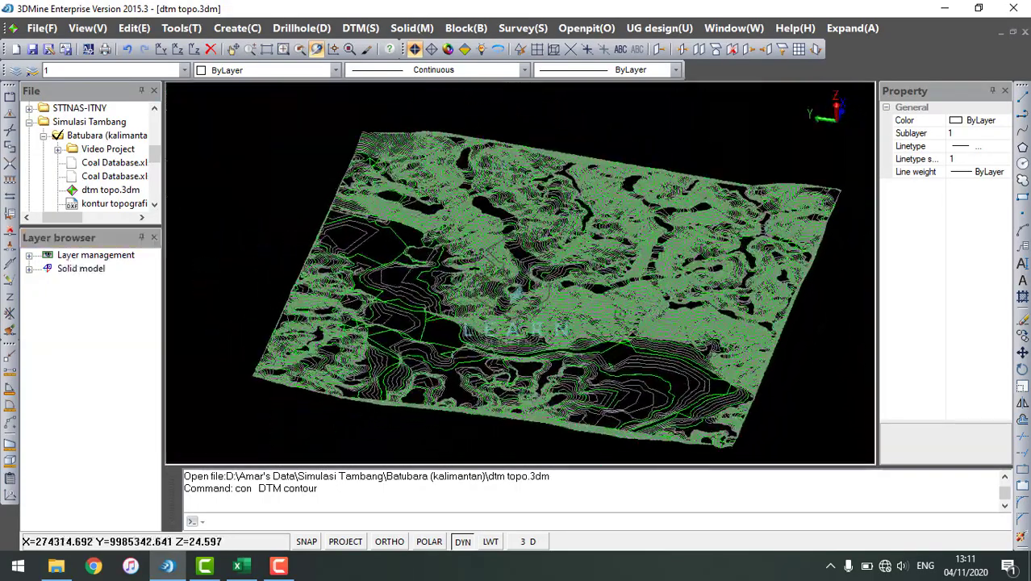
{"action": "scroll", "coordinate": [563, 281], "scroll_direction": "up", "scroll_amount": 7}
{"action": "scroll", "coordinate": [563, 282], "scroll_direction": "down", "scroll_amount": 7}
{"action": "left_click_drag", "start_coordinate": [533, 290], "coordinate": [593, 246]}
{"action": "left_click_drag", "start_coordinate": [458, 288], "coordinate": [529, 282]}
{"action": "scroll", "coordinate": [516, 299], "scroll_direction": "down", "scroll_amount": 6}
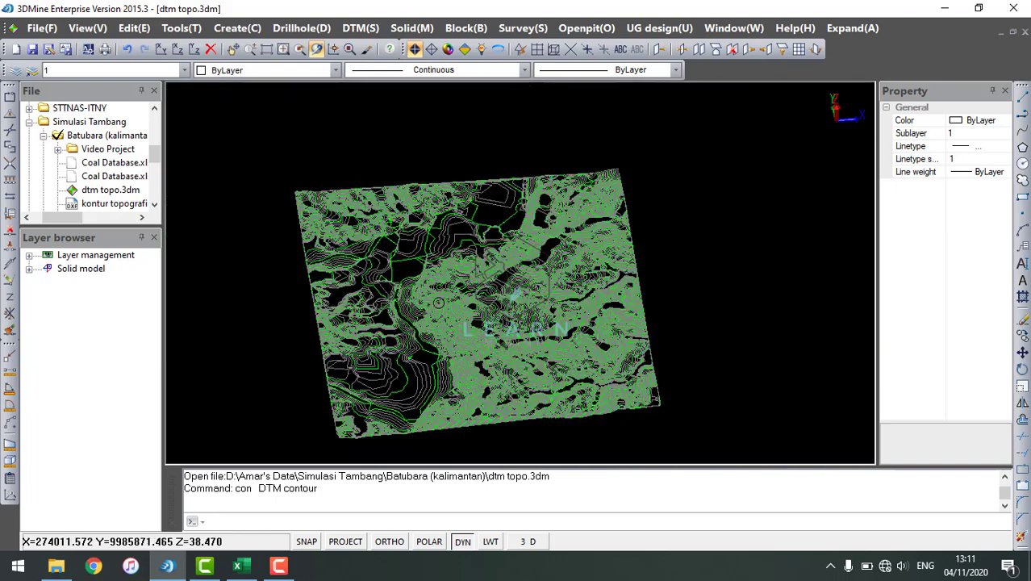
{"action": "left_click_drag", "start_coordinate": [482, 318], "coordinate": [451, 355]}
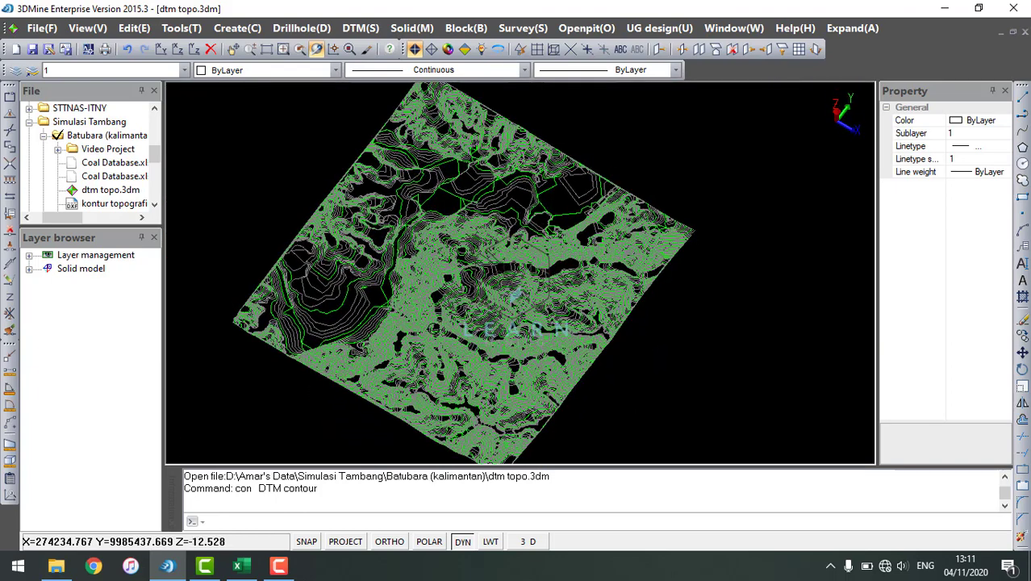
{"action": "left_click", "coordinate": [161, 49]}
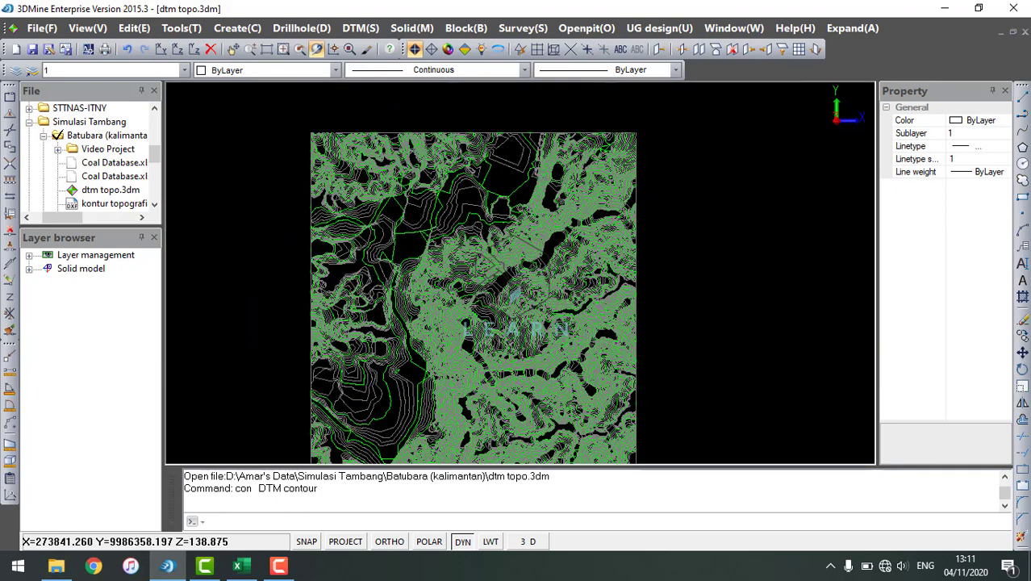
{"action": "scroll", "coordinate": [436, 262], "scroll_direction": "down", "scroll_amount": 3}
{"action": "scroll", "coordinate": [437, 263], "scroll_direction": "up", "scroll_amount": 6}
{"action": "scroll", "coordinate": [436, 262], "scroll_direction": "down", "scroll_amount": 4}
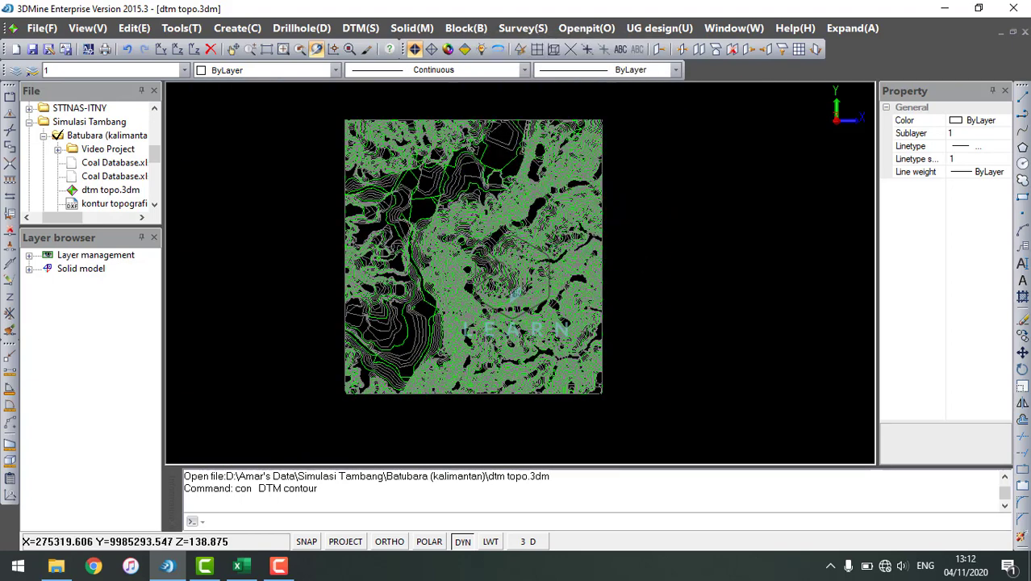
Select all the contour lines across the whole area and explode them.
{"action": "right_click", "coordinate": [632, 323]}
{"action": "left_click", "coordinate": [622, 415]}
{"action": "left_click", "coordinate": [615, 405]}
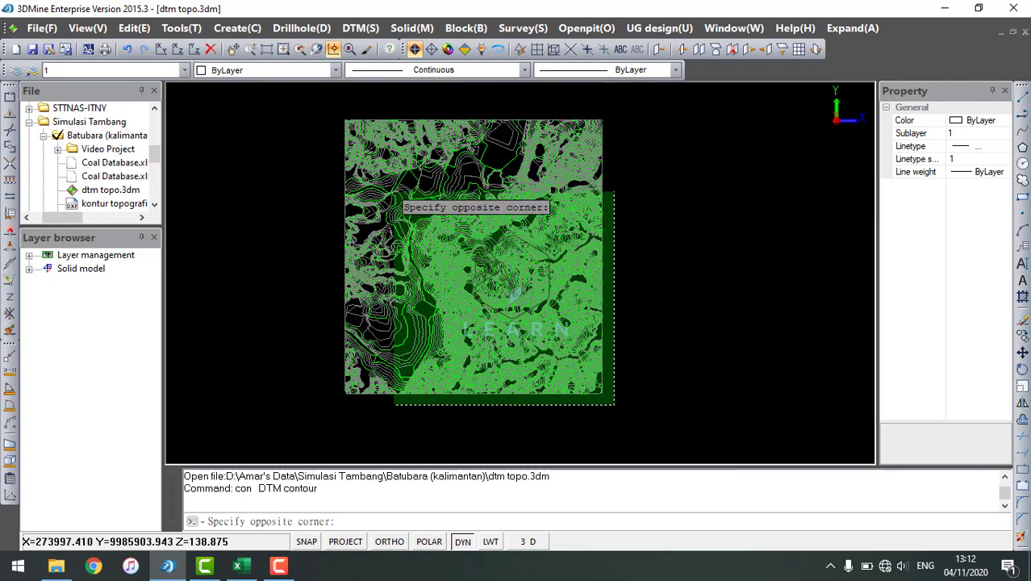
{"action": "left_click", "coordinate": [317, 105]}
{"action": "left_click", "coordinate": [602, 393]}
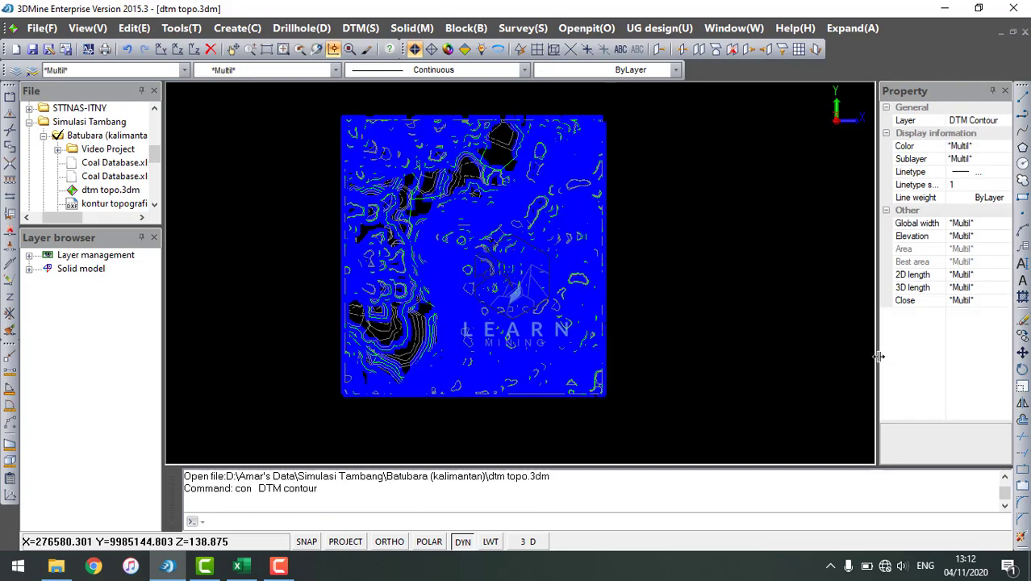
{"action": "left_click", "coordinate": [1022, 537]}
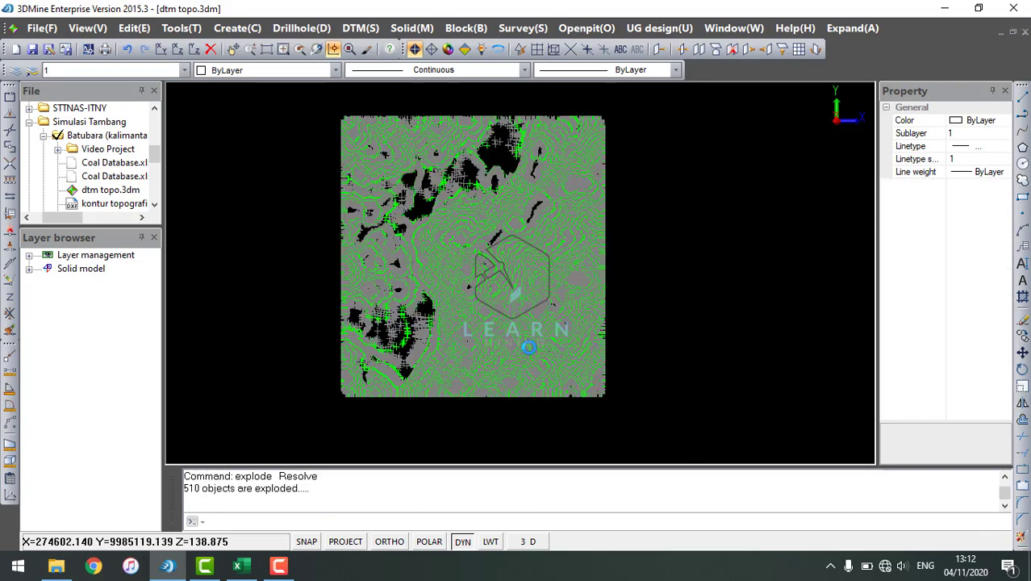
Examine the exploded contours up close in several parts of the area, and return to the overall view.
{"action": "scroll", "coordinate": [536, 284], "scroll_direction": "up", "scroll_amount": 4}
{"action": "scroll", "coordinate": [536, 284], "scroll_direction": "up", "scroll_amount": 2}
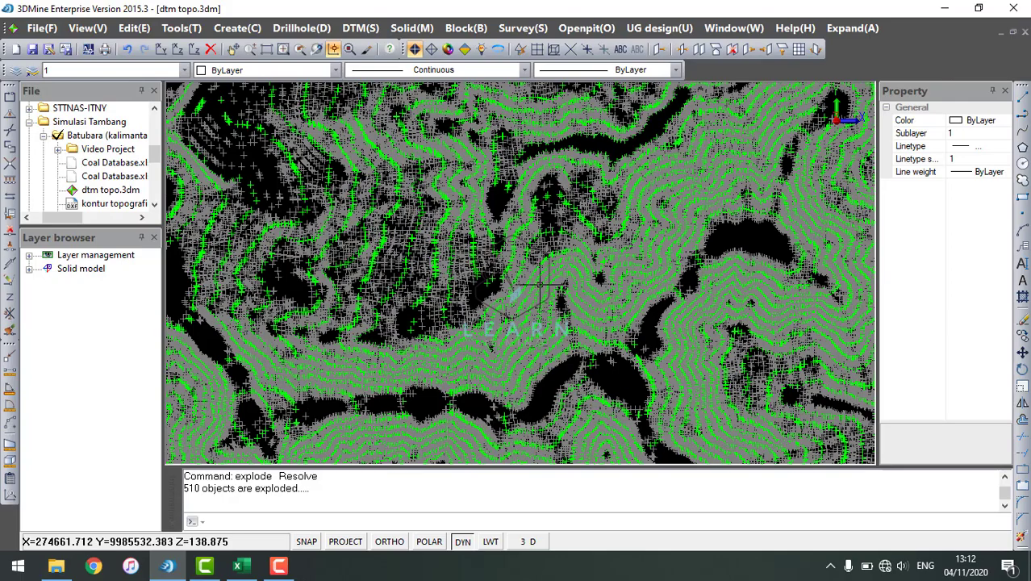
{"action": "scroll", "coordinate": [609, 297], "scroll_direction": "down", "scroll_amount": 3}
{"action": "scroll", "coordinate": [408, 252], "scroll_direction": "up", "scroll_amount": 2}
{"action": "scroll", "coordinate": [419, 256], "scroll_direction": "up", "scroll_amount": 4}
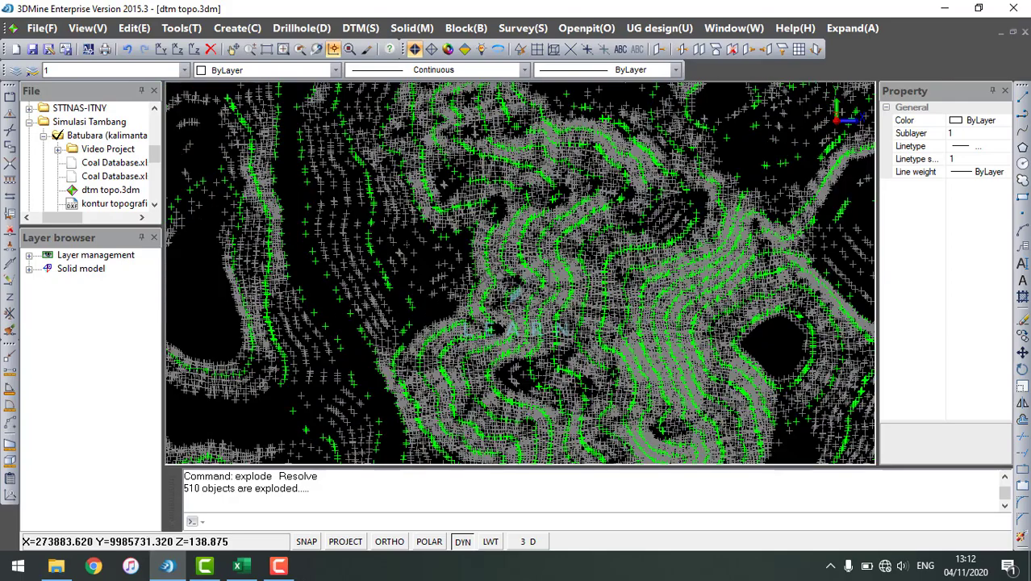
{"action": "scroll", "coordinate": [419, 256], "scroll_direction": "down", "scroll_amount": 1}
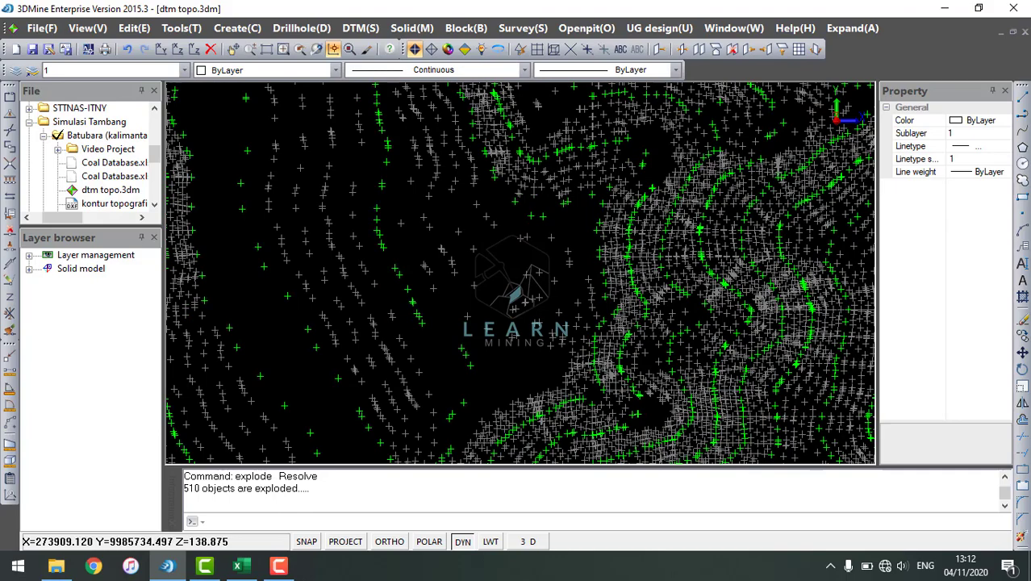
{"action": "scroll", "coordinate": [560, 229], "scroll_direction": "down", "scroll_amount": 3}
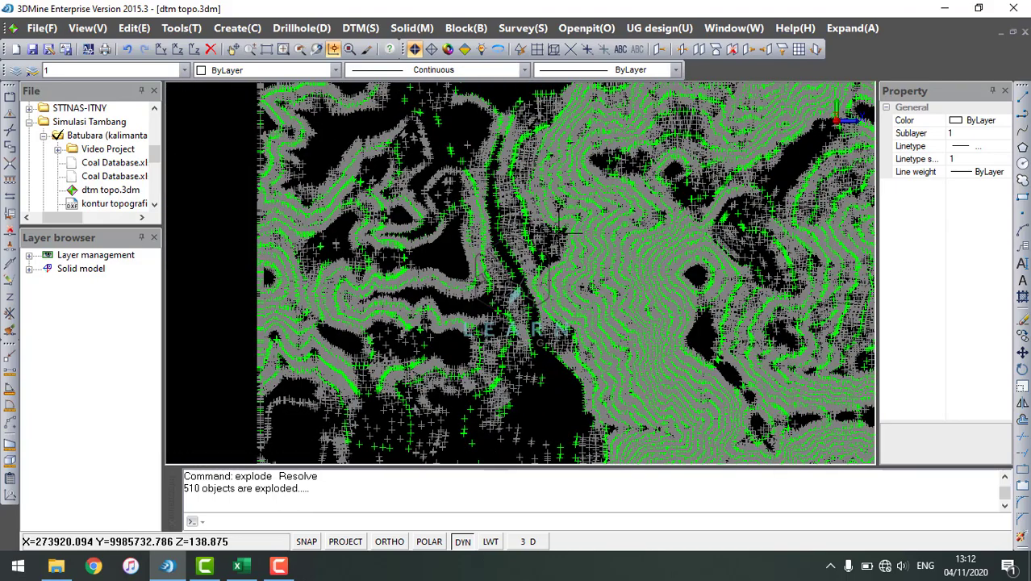
{"action": "scroll", "coordinate": [532, 242], "scroll_direction": "down", "scroll_amount": 3}
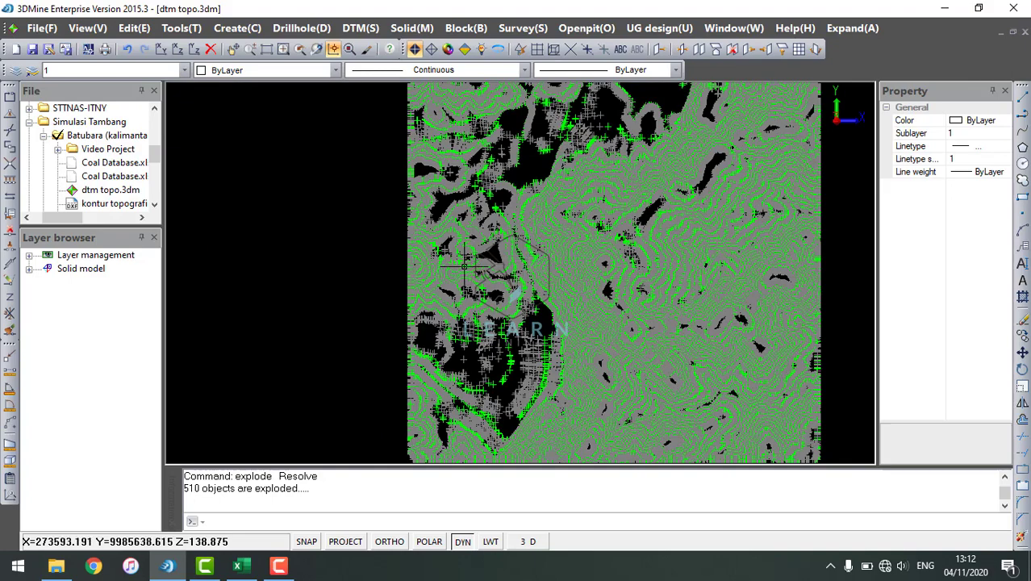
{"action": "scroll", "coordinate": [465, 264], "scroll_direction": "down", "scroll_amount": 3}
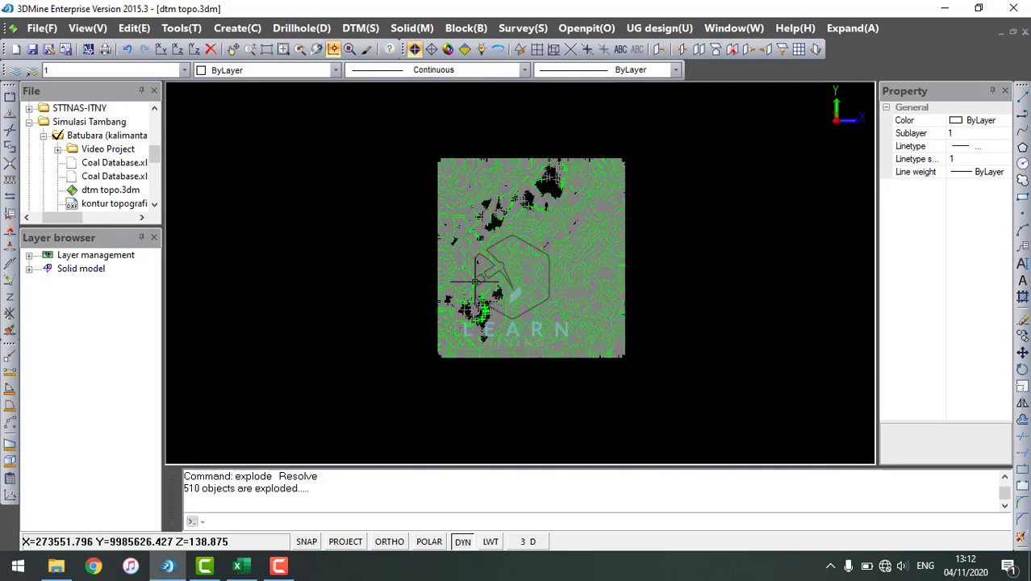
Expand the layer list and select all the contour lines with a window around the whole area.
{"action": "double_click", "coordinate": [97, 256]}
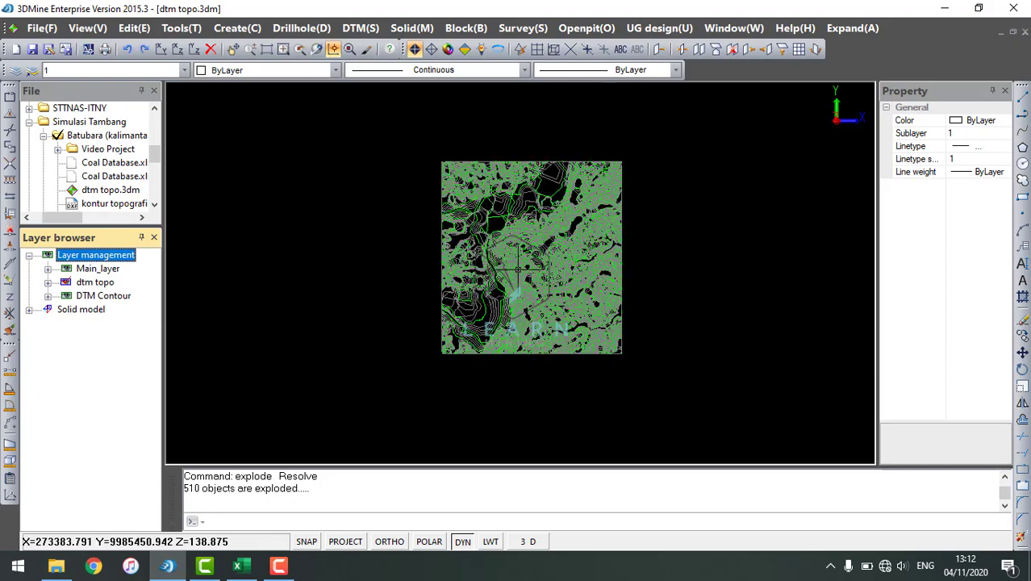
{"action": "scroll", "coordinate": [516, 270], "scroll_direction": "up", "scroll_amount": 5}
{"action": "scroll", "coordinate": [470, 258], "scroll_direction": "down", "scroll_amount": 5}
{"action": "left_click", "coordinate": [387, 121]}
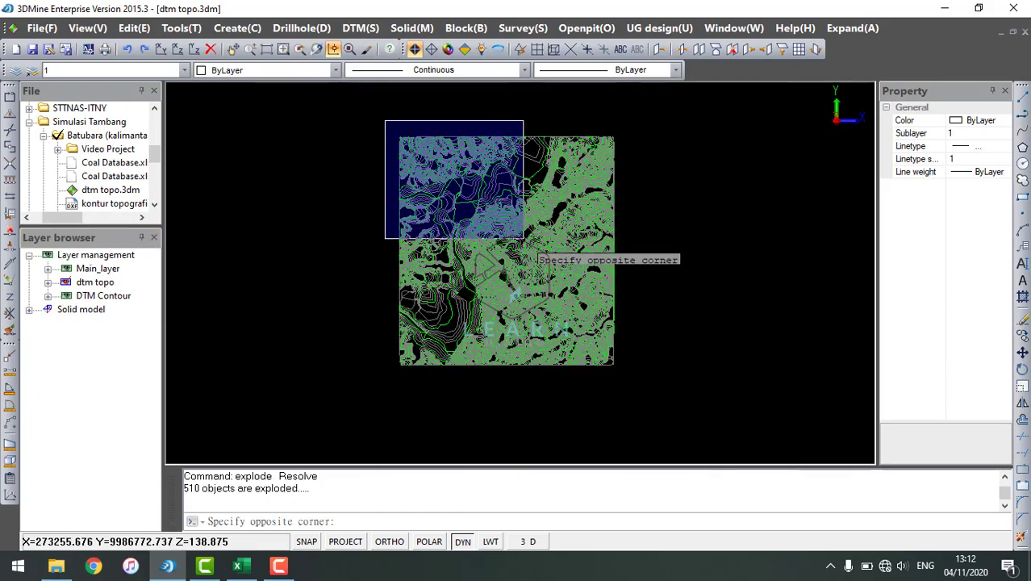
{"action": "left_click", "coordinate": [641, 380]}
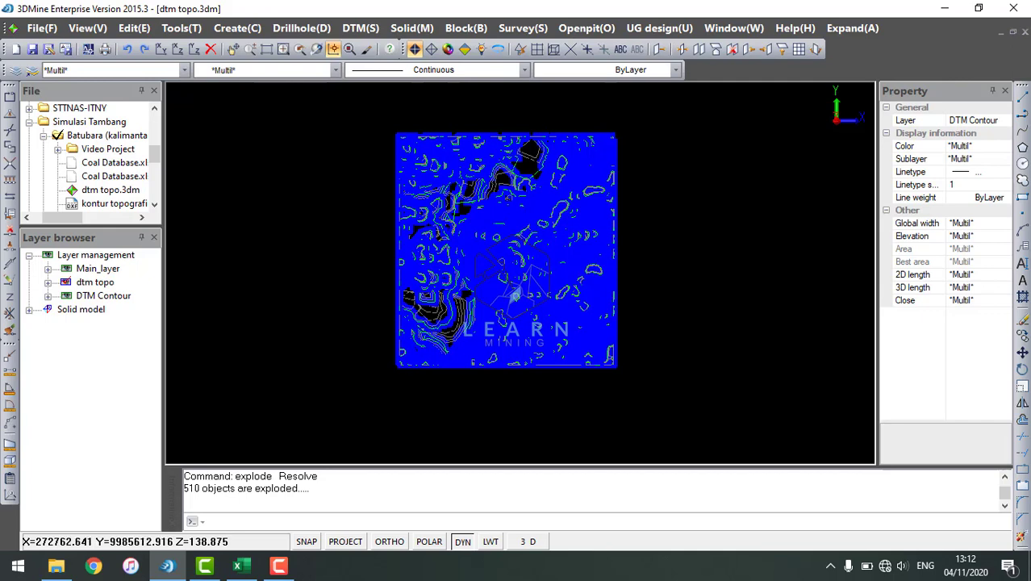
Save the selected contour lines in the Batubara (kalimantan) folder as Save selection, in the 3DMine text file (*.3ds) format.
{"action": "right_click", "coordinate": [309, 256]}
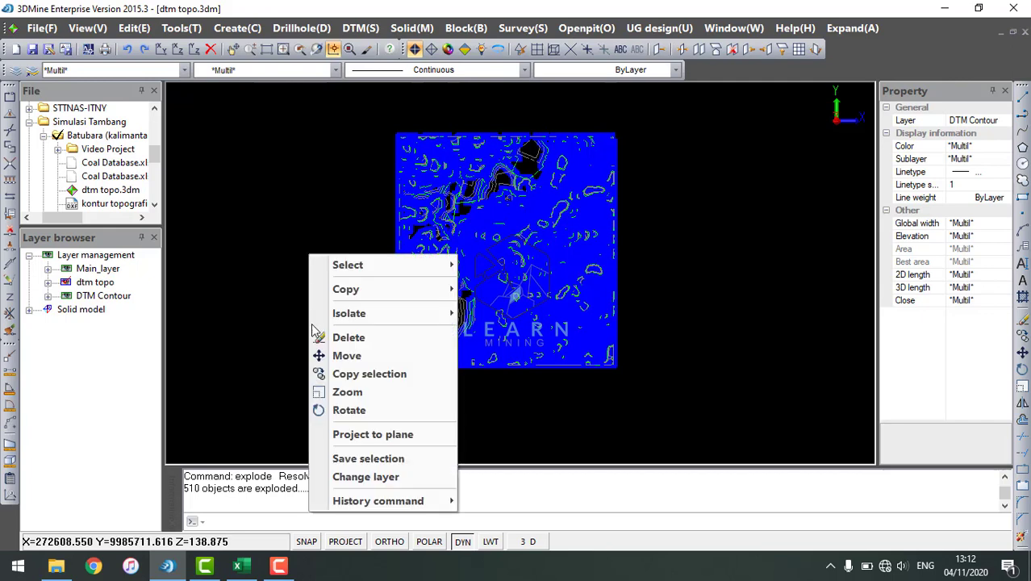
{"action": "left_click", "coordinate": [352, 458]}
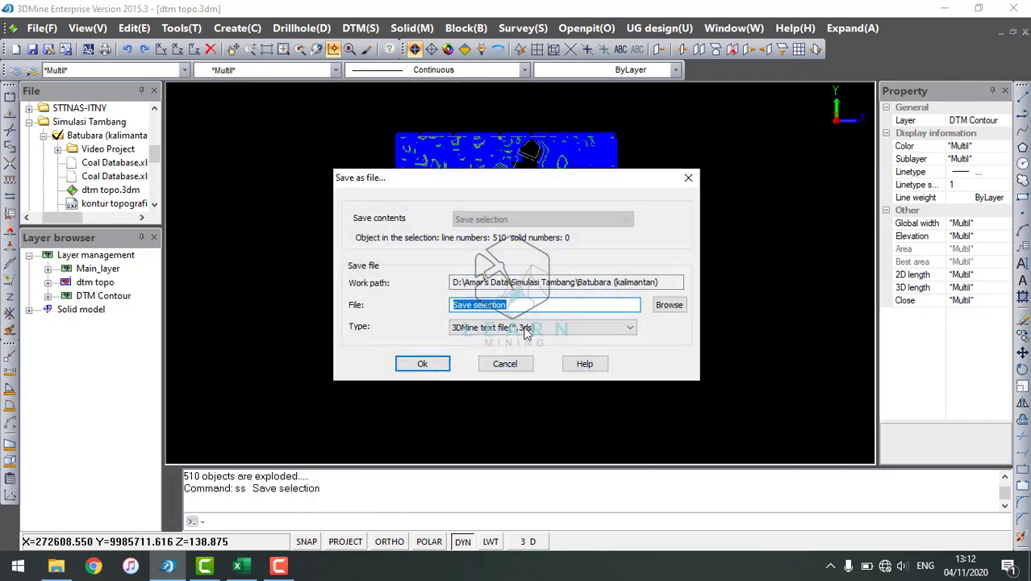
{"action": "left_click", "coordinate": [577, 328]}
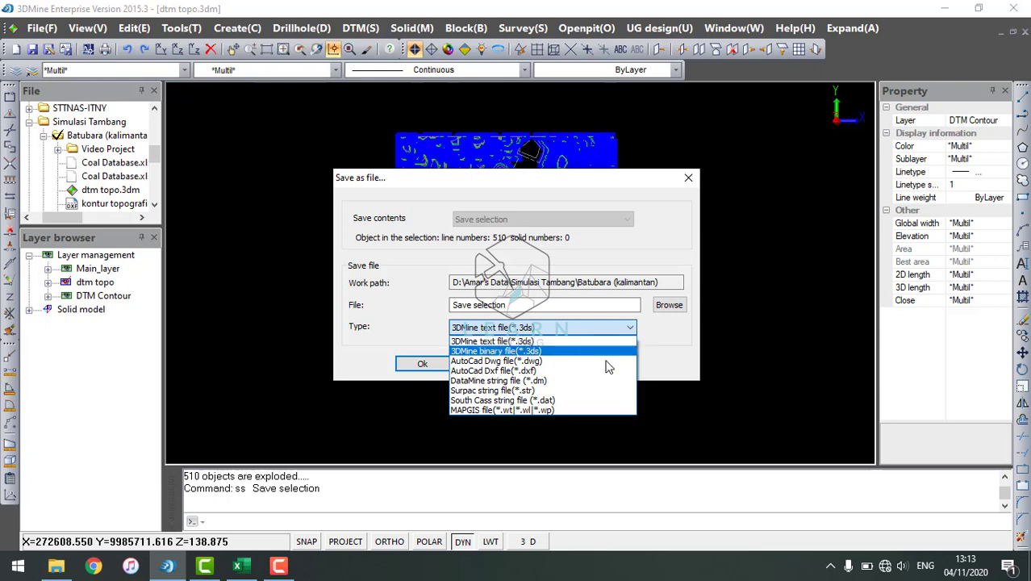
{"action": "left_click", "coordinate": [655, 345]}
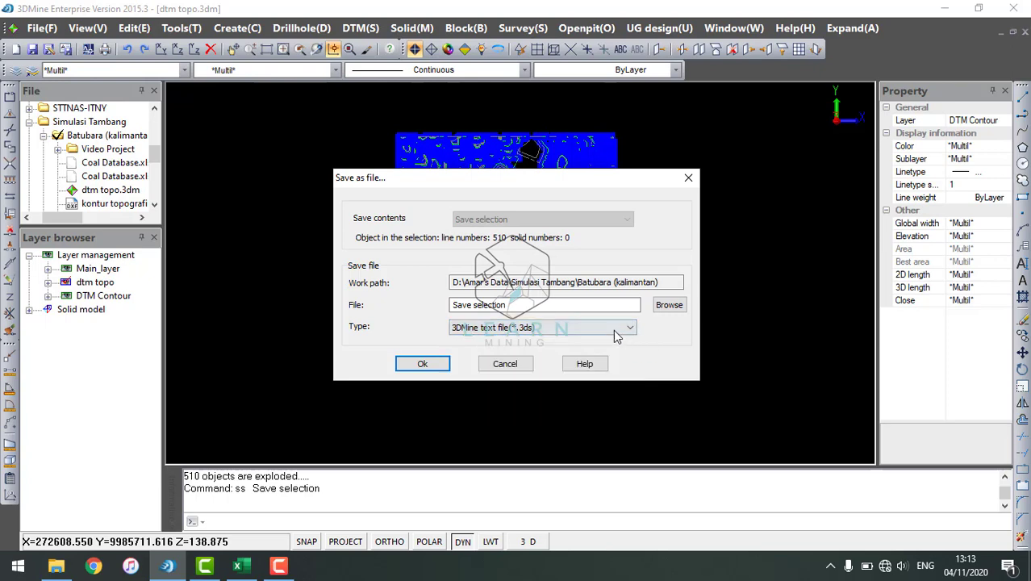
{"action": "left_click", "coordinate": [616, 329]}
{"action": "left_click", "coordinate": [604, 343]}
{"action": "left_click", "coordinate": [422, 364]}
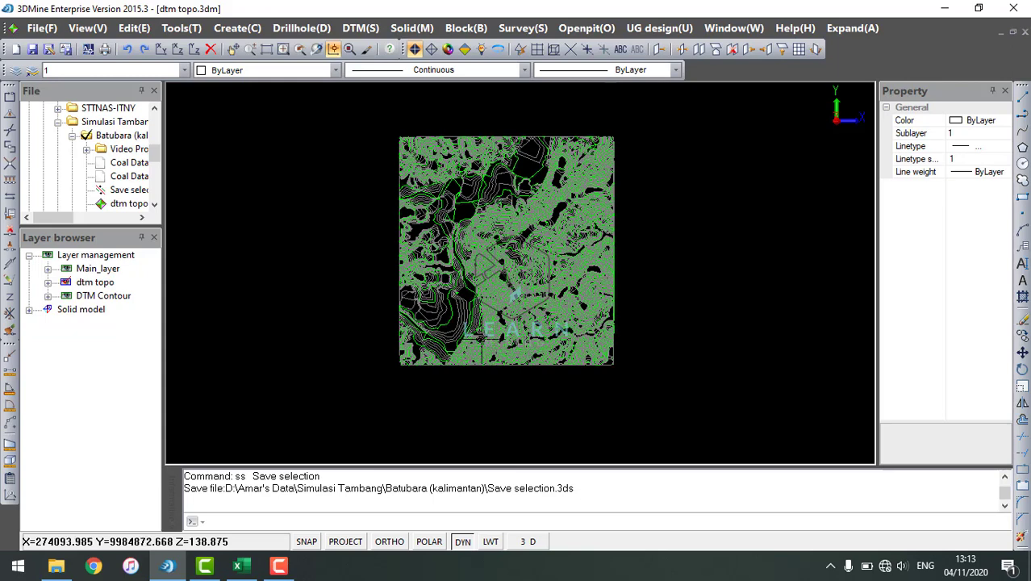
Clear all the DTM and contour layers from the workspace, and show the Batubara (kalimantan) files in the file tree.
{"action": "left_click", "coordinate": [210, 50]}
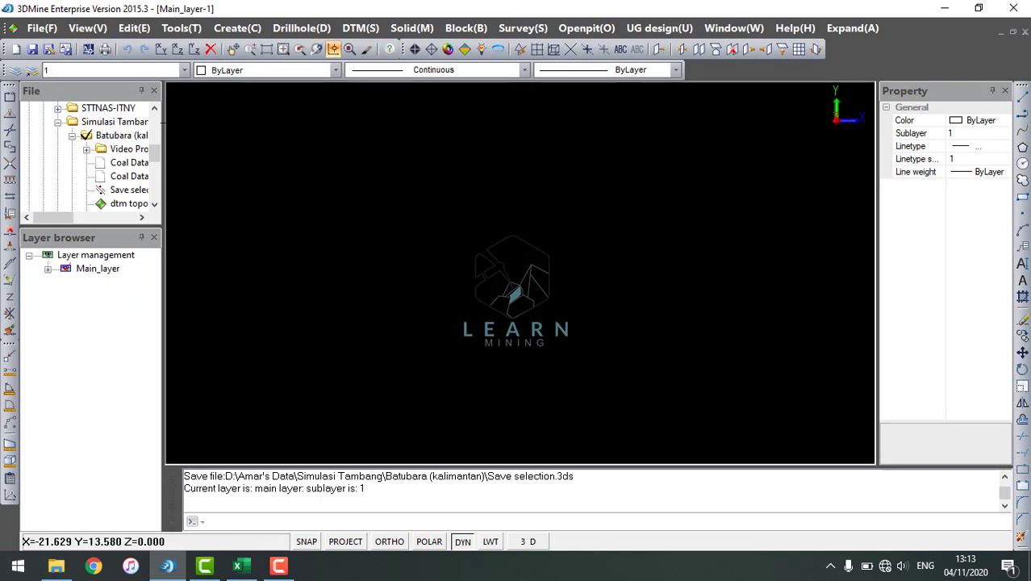
{"action": "left_click_drag", "start_coordinate": [50, 223], "coordinate": [63, 219]}
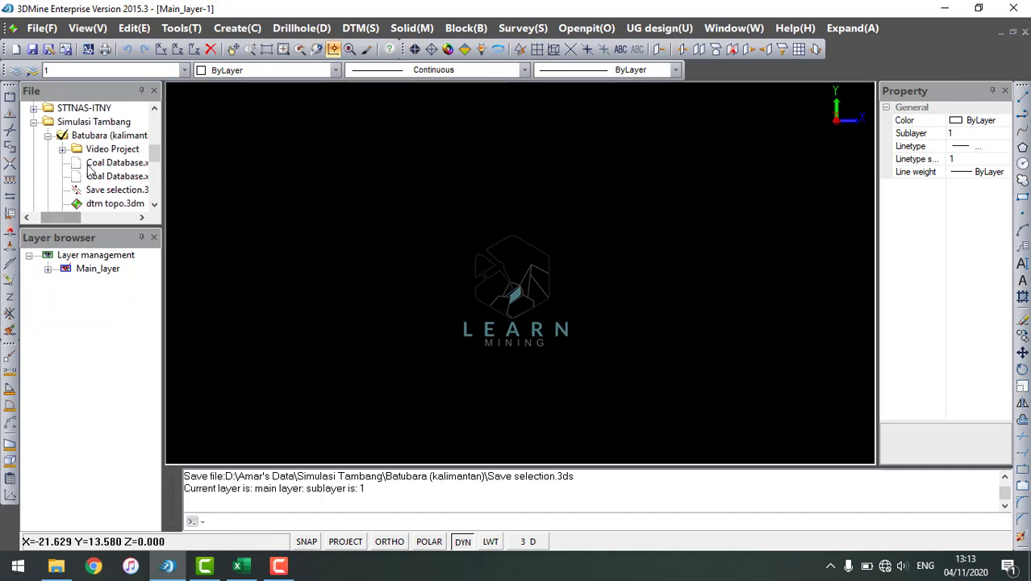
{"action": "scroll", "coordinate": [91, 173], "scroll_direction": "down", "scroll_amount": 1}
Bring kontur topografi.dxf from File Explorer into the 3DMine workspace, look over its contours, and clear the workspace again.
{"action": "left_click", "coordinate": [56, 566]}
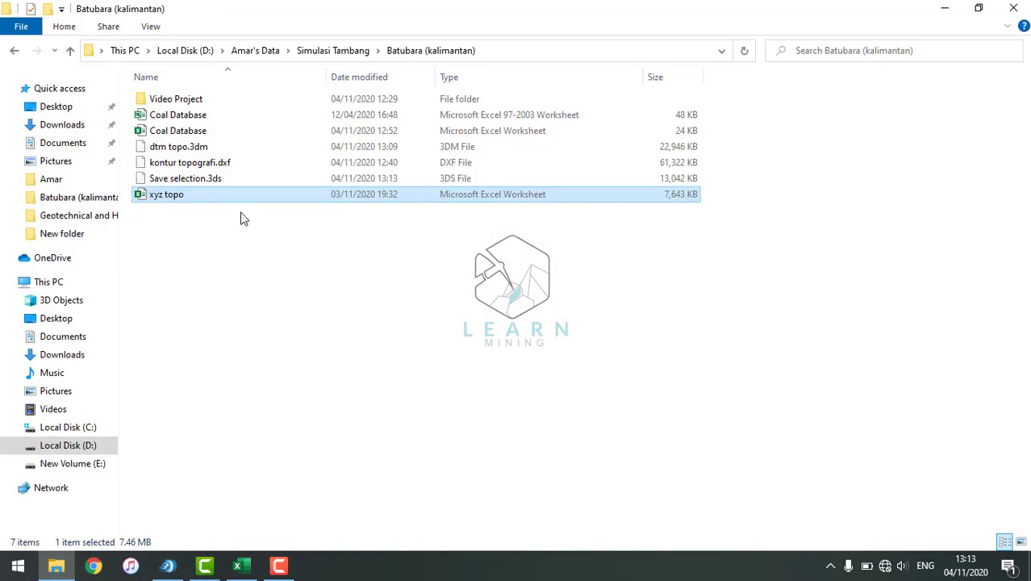
{"action": "left_click", "coordinate": [214, 163]}
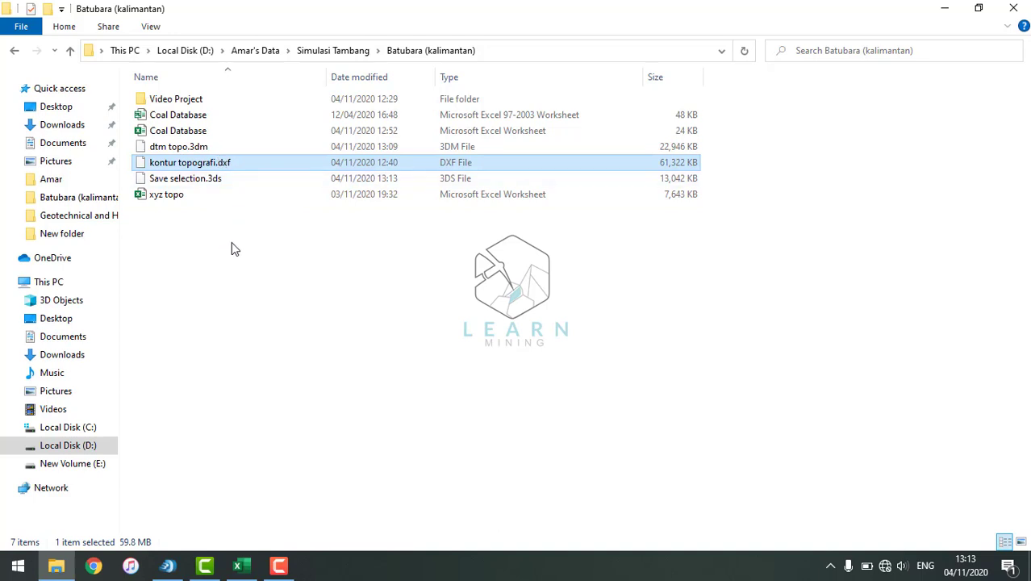
{"action": "left_click_drag", "start_coordinate": [212, 165], "coordinate": [423, 302]}
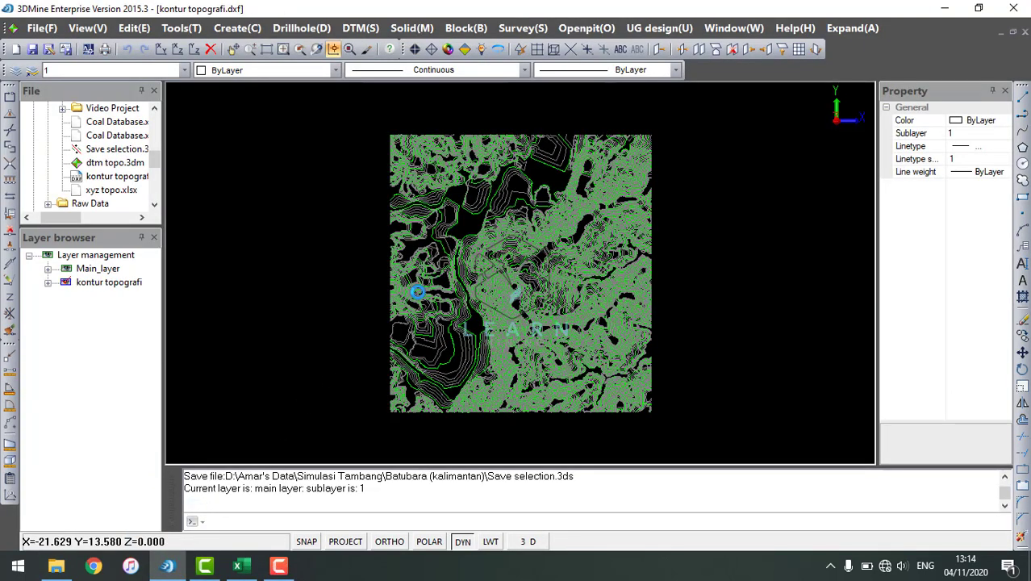
{"action": "scroll", "coordinate": [452, 284], "scroll_direction": "up", "scroll_amount": 3}
{"action": "scroll", "coordinate": [451, 284], "scroll_direction": "down", "scroll_amount": 4}
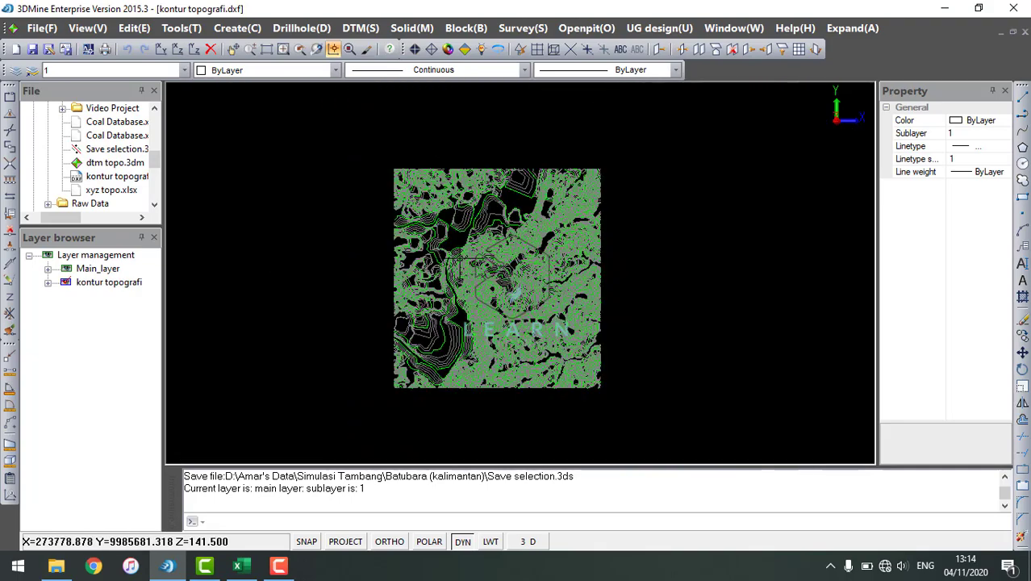
{"action": "scroll", "coordinate": [487, 220], "scroll_direction": "up", "scroll_amount": 3}
{"action": "scroll", "coordinate": [487, 220], "scroll_direction": "down", "scroll_amount": 2}
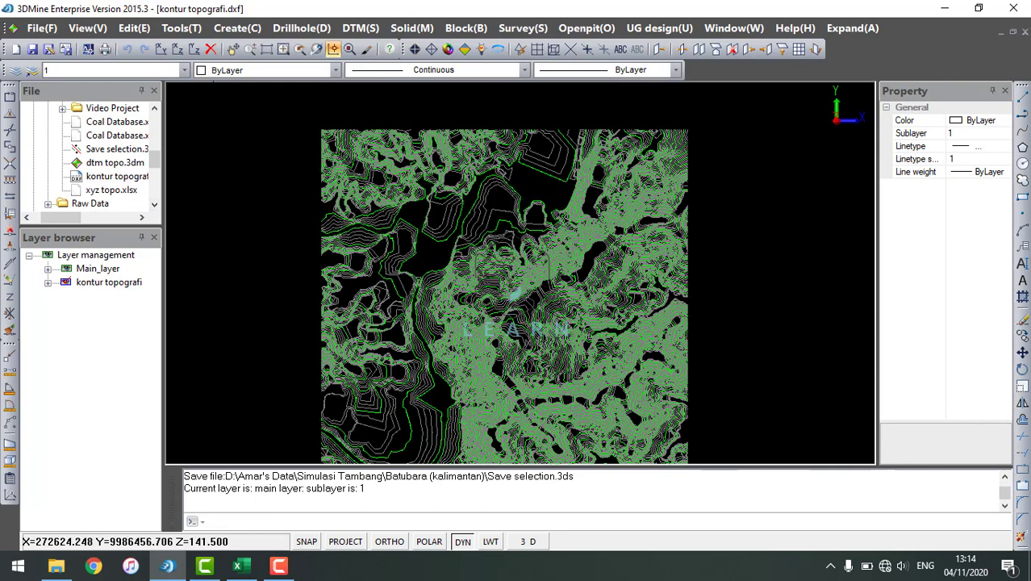
{"action": "left_click", "coordinate": [211, 49]}
Open kontur topografi.dxf from the Batubara (kalimantan) folder in the 3DMine file tree and look over its contours.
{"action": "scroll", "coordinate": [73, 159], "scroll_direction": "up", "scroll_amount": 2}
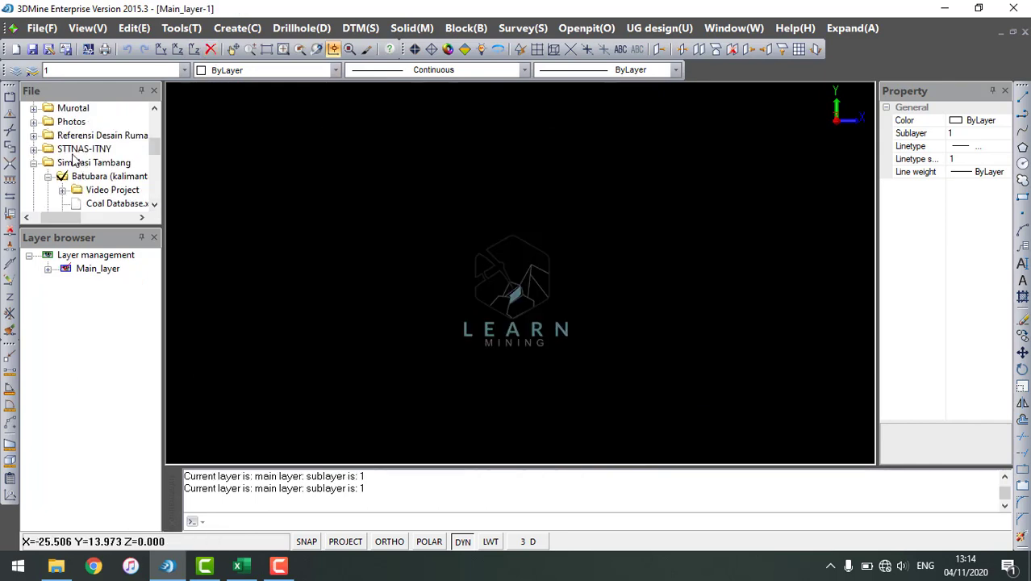
{"action": "scroll", "coordinate": [73, 159], "scroll_direction": "down", "scroll_amount": 1}
{"action": "scroll", "coordinate": [82, 145], "scroll_direction": "down", "scroll_amount": 1}
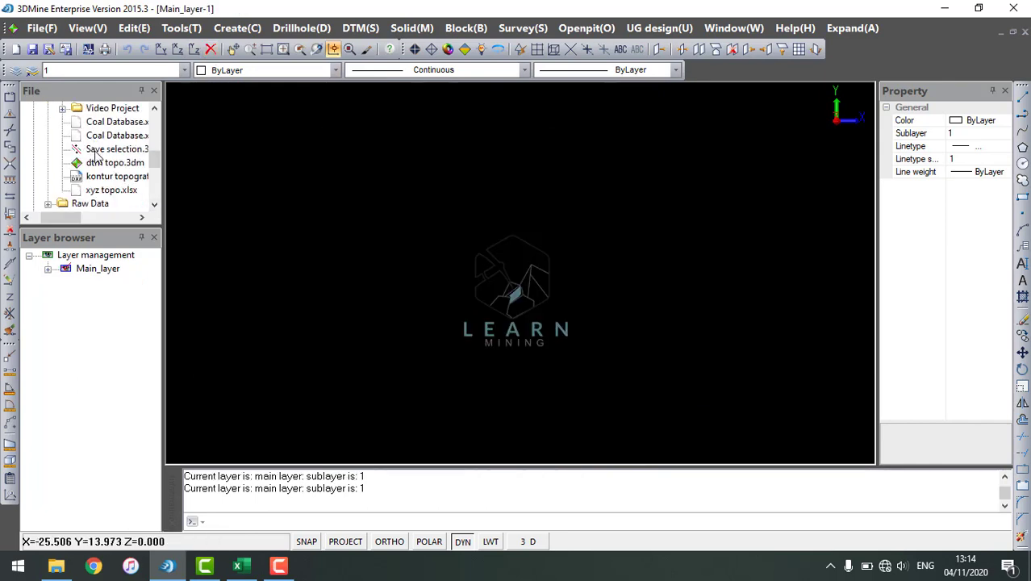
{"action": "left_click", "coordinate": [101, 177]}
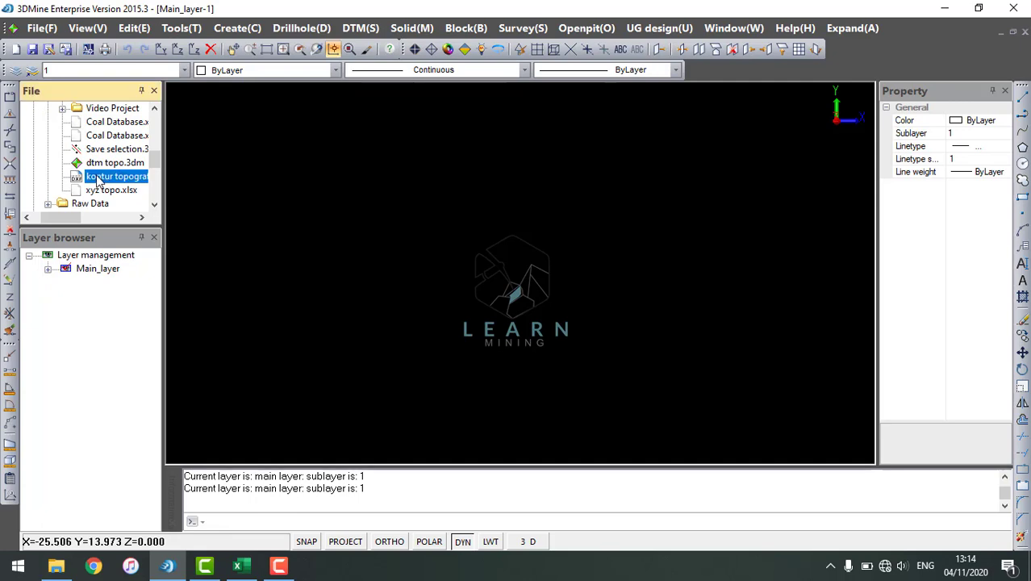
{"action": "left_click_drag", "start_coordinate": [98, 179], "coordinate": [293, 223]}
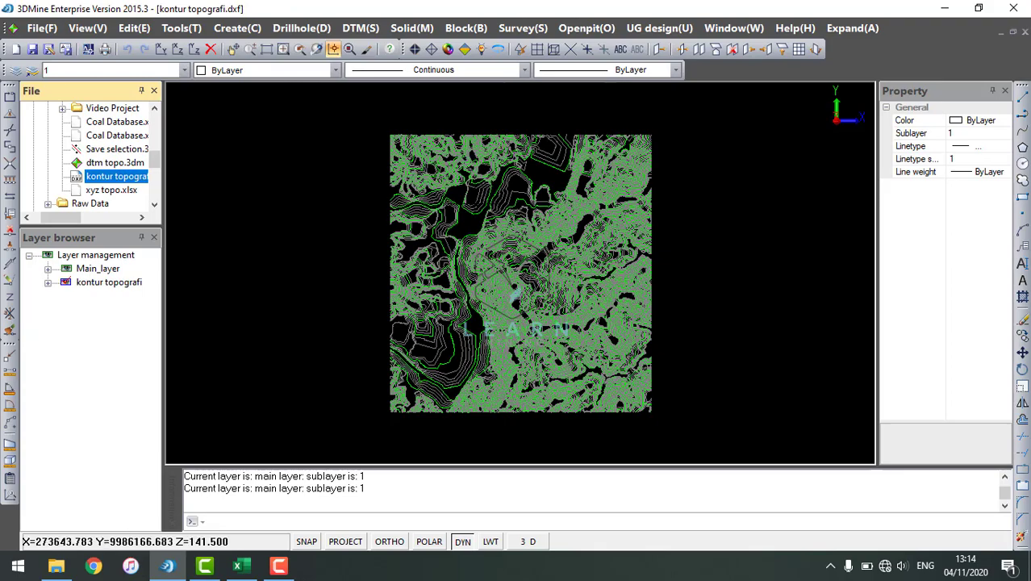
{"action": "scroll", "coordinate": [527, 234], "scroll_direction": "up", "scroll_amount": 5}
{"action": "scroll", "coordinate": [528, 234], "scroll_direction": "down", "scroll_amount": 6}
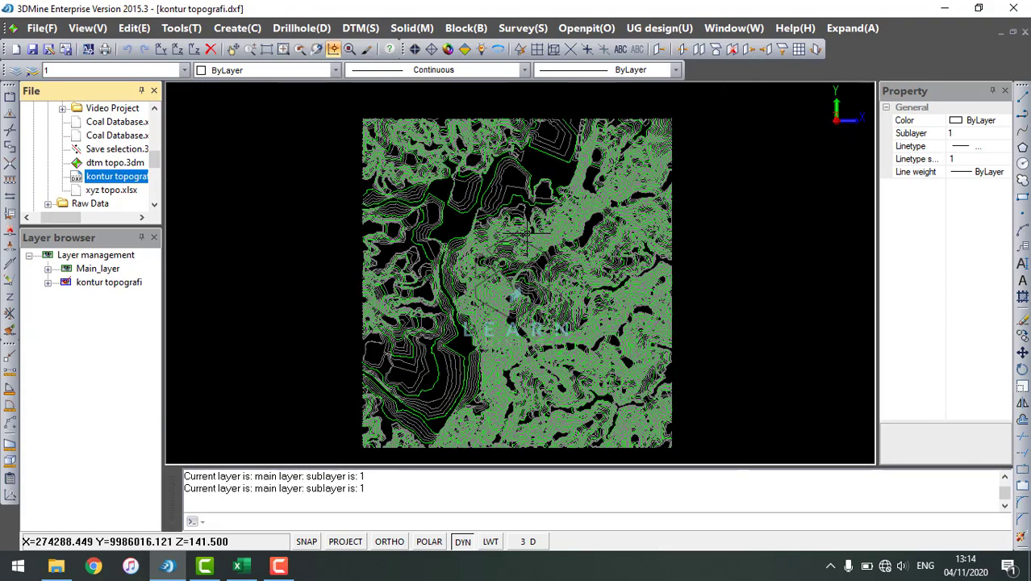